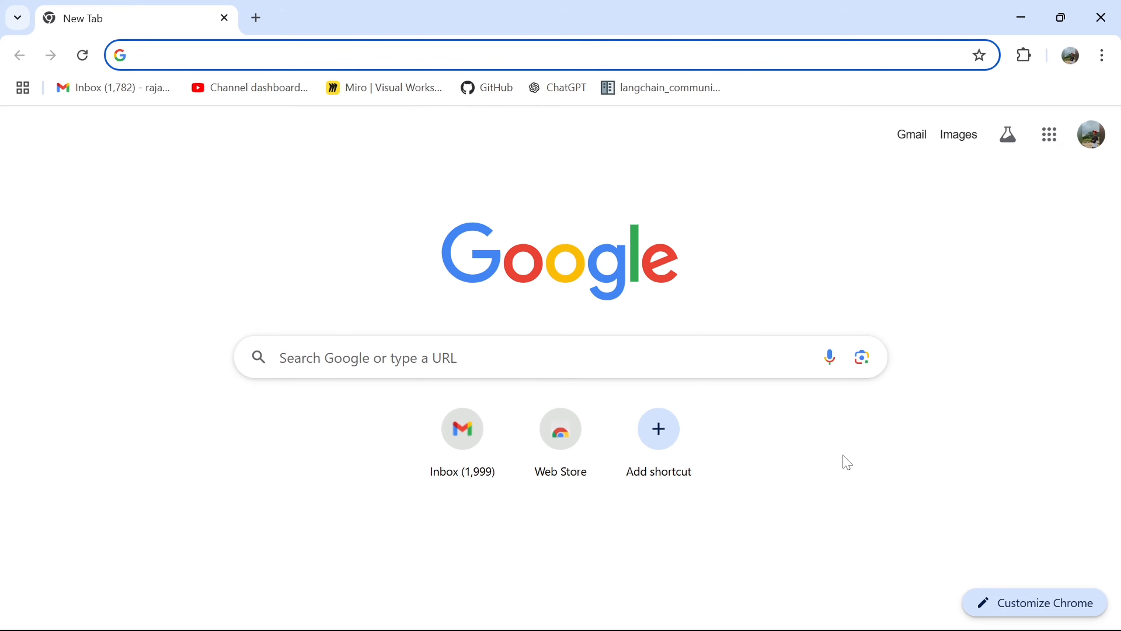
# - Search Google for "mysql install 64 bit community downloads" and open the Download MySQL Installer result
pyautogui.write('mysql install 64 bit community downloads')
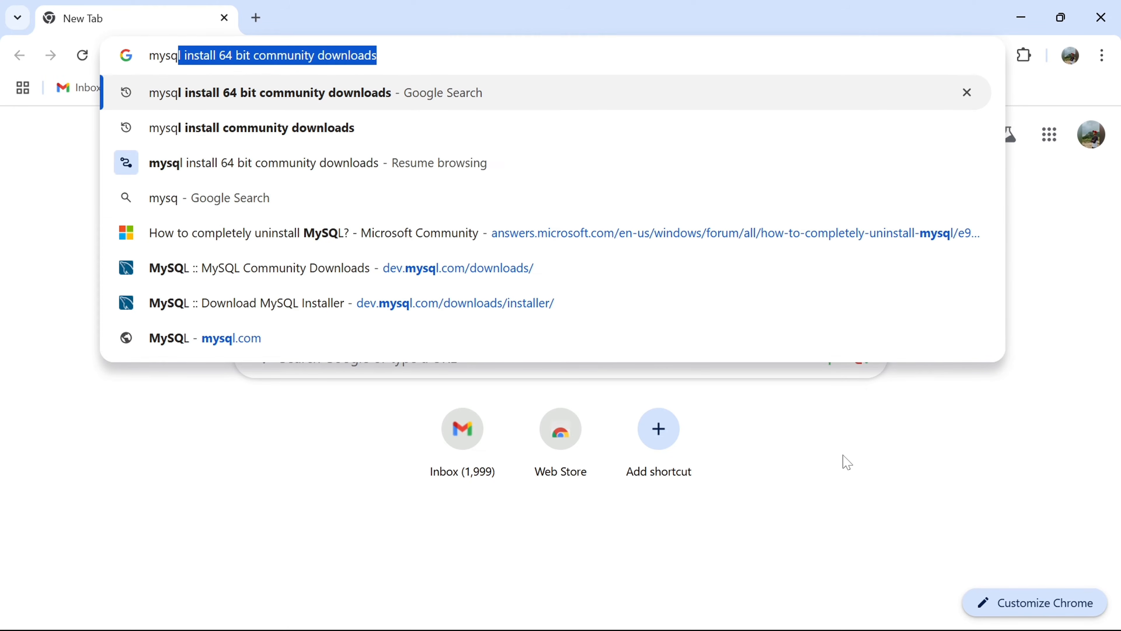
pyautogui.press('Return')
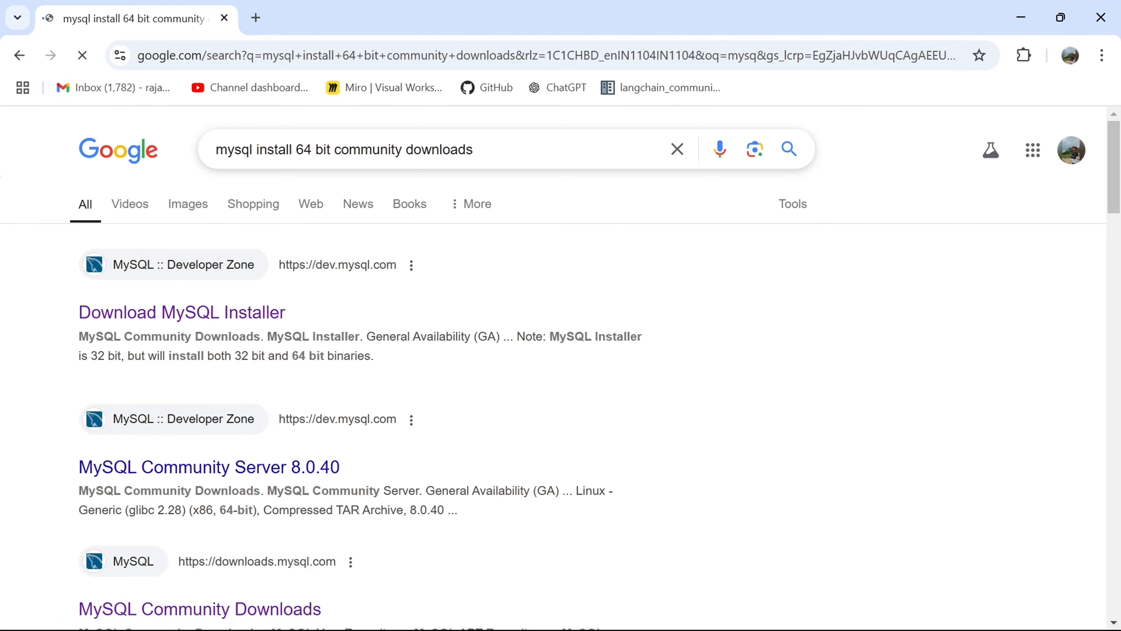
pyautogui.click(262, 316)
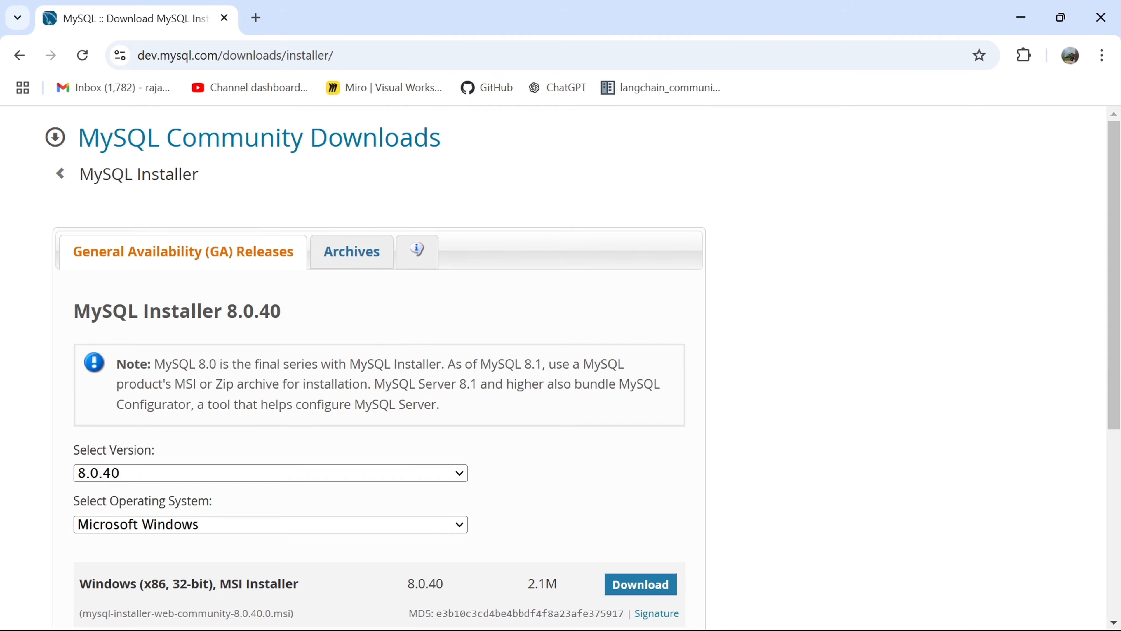
# - Download the 2.1M Windows MSI Installer, version 8.0.40, without logging in or signing up
pyautogui.scroll(-3, 375, 365)
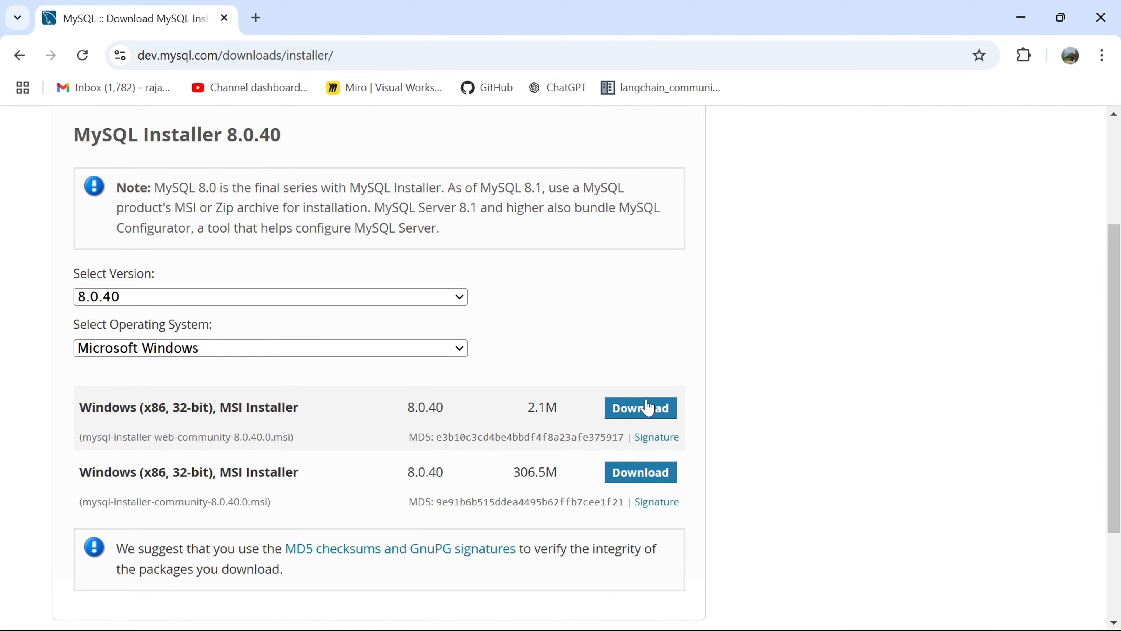
pyautogui.click(642, 408)
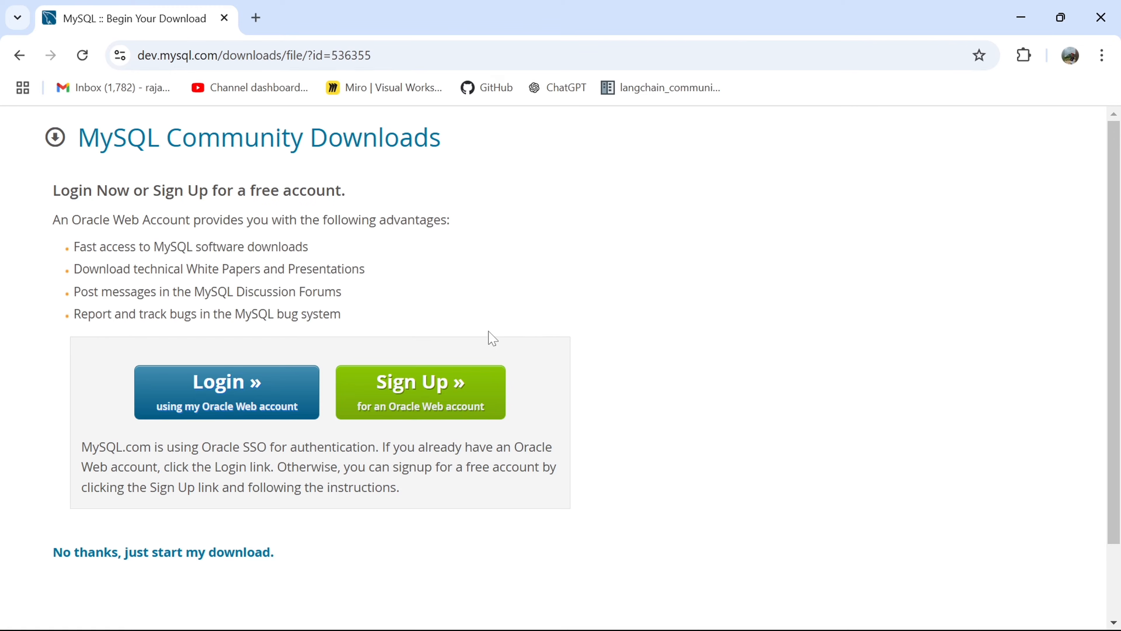
pyautogui.click(193, 559)
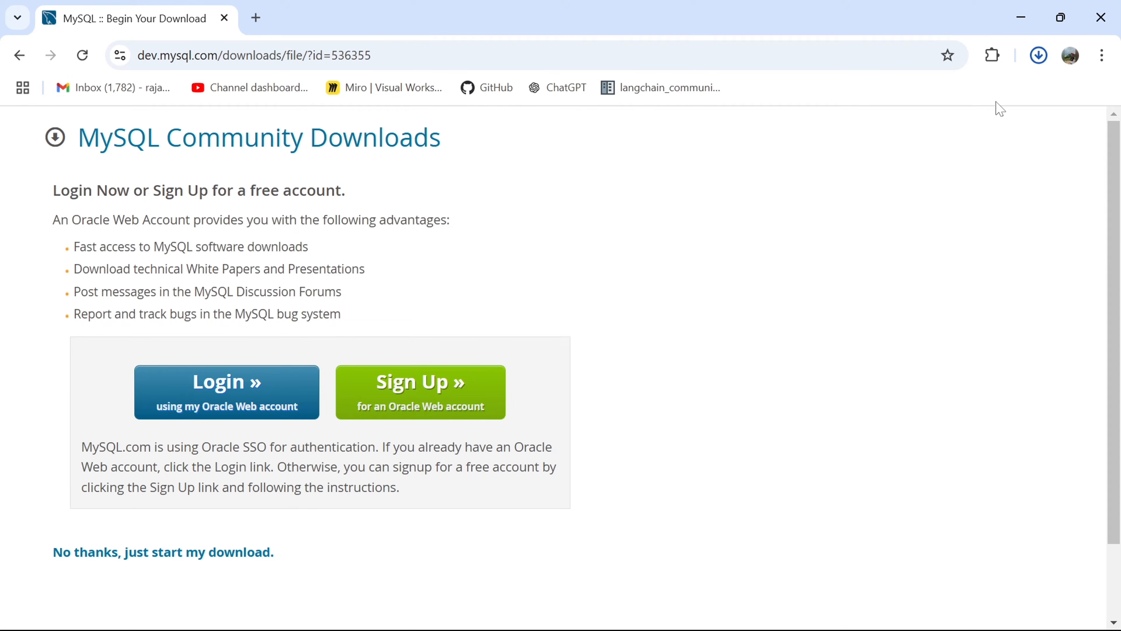
# - Run the newly downloaded mysql-installer-web-community-8.0.40.0 (1).msi and choose to install it despite the unverified-app notice
pyautogui.click(1039, 55)
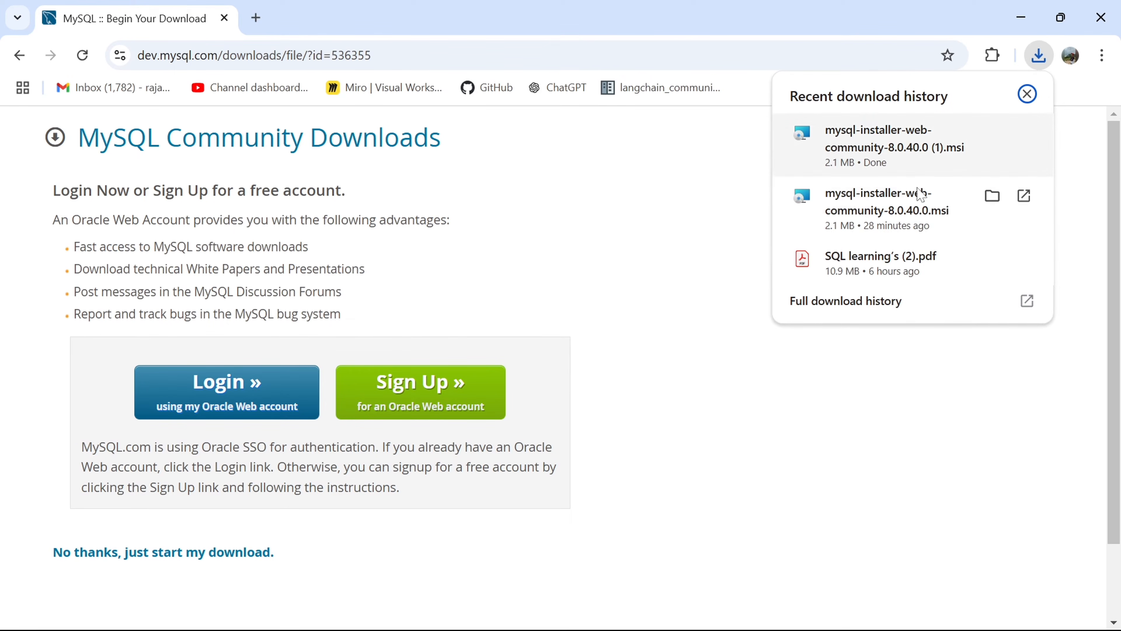
pyautogui.click(885, 169)
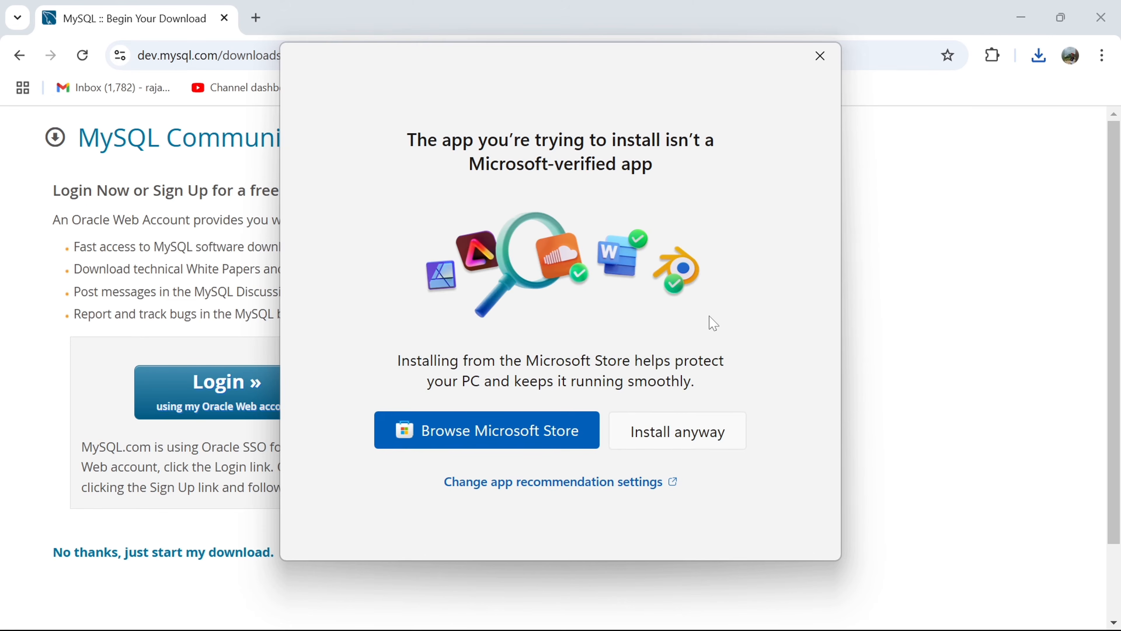
pyautogui.click(676, 435)
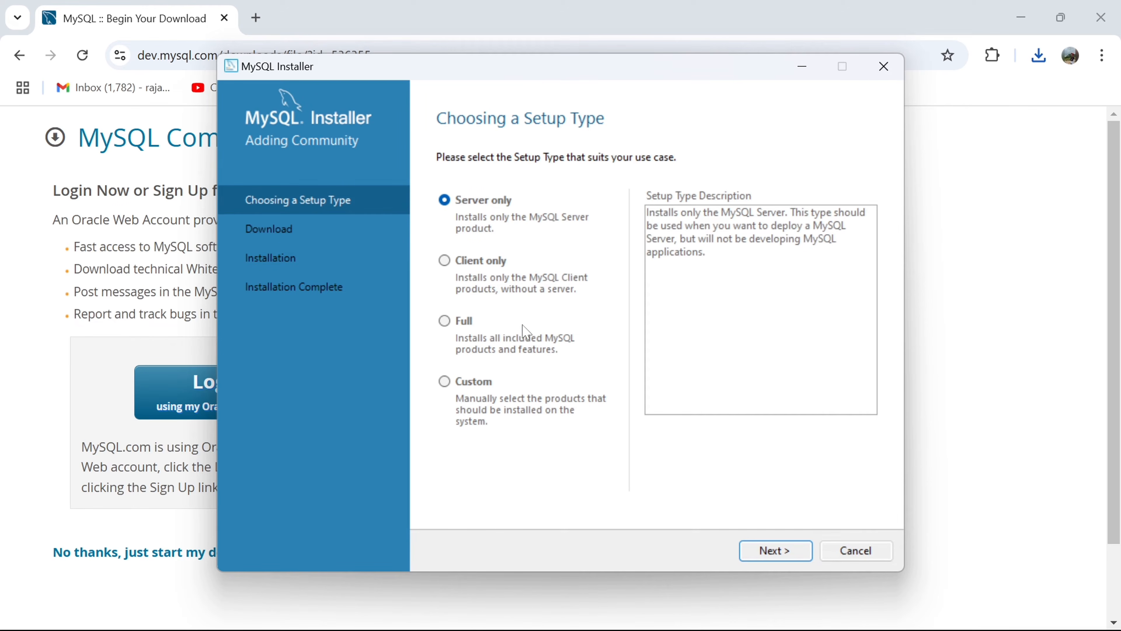
# - Choose the Custom setup type and add MySQL Server 8.0.40 - X64 to the products to be installed
pyautogui.click(445, 382)
pyautogui.click(776, 550)
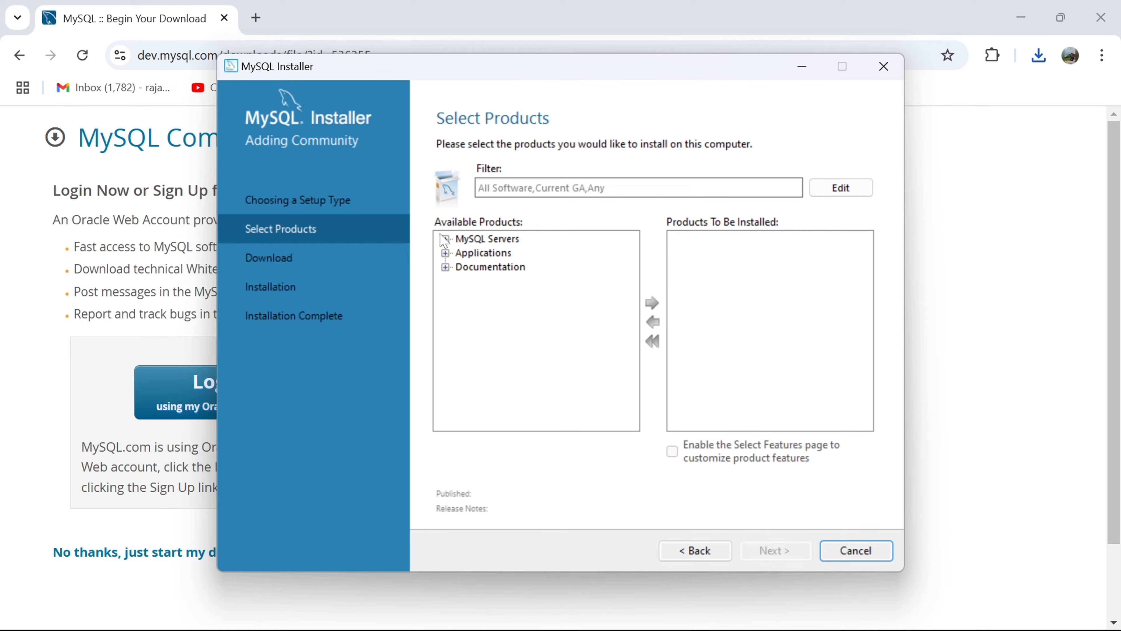
pyautogui.click(445, 239)
pyautogui.click(461, 253)
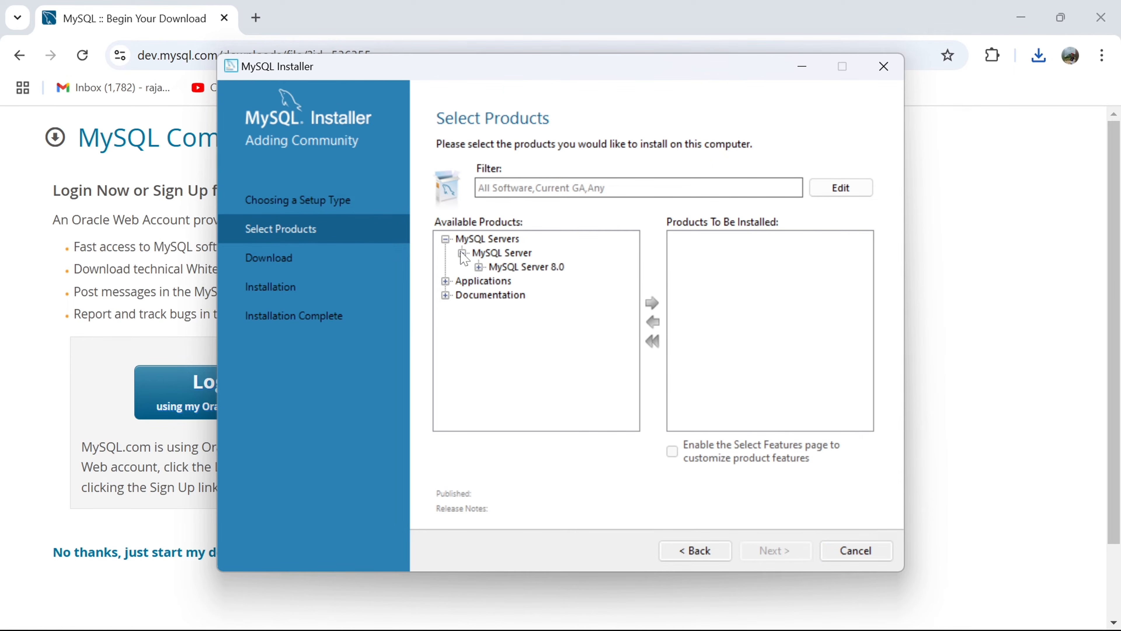
pyautogui.click(479, 267)
pyautogui.click(561, 243)
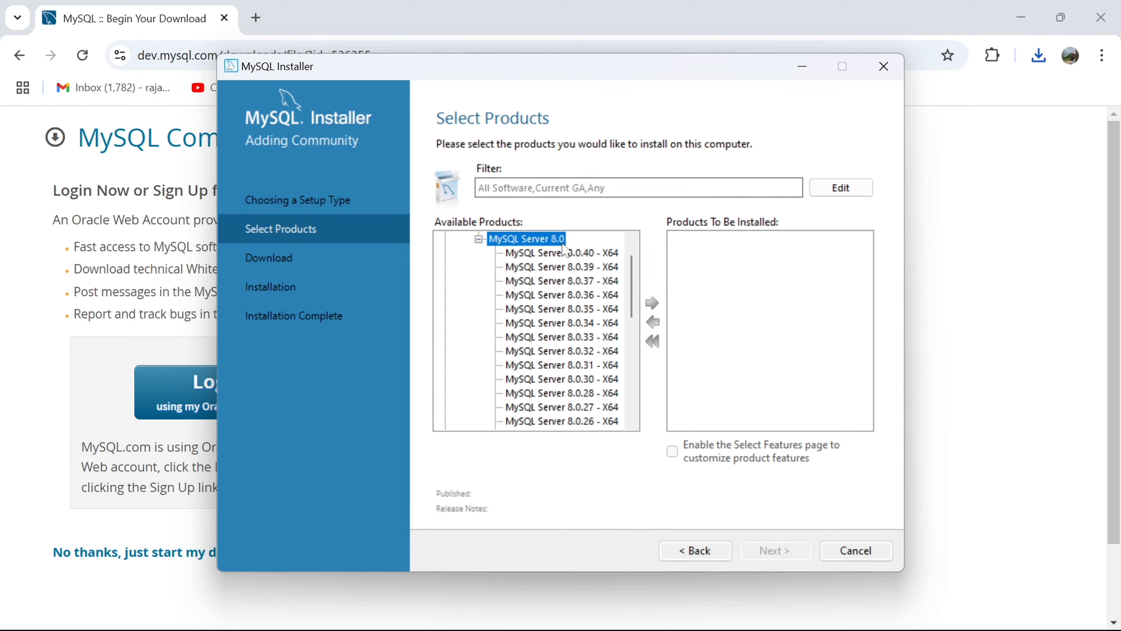
pyautogui.click(580, 255)
pyautogui.click(652, 303)
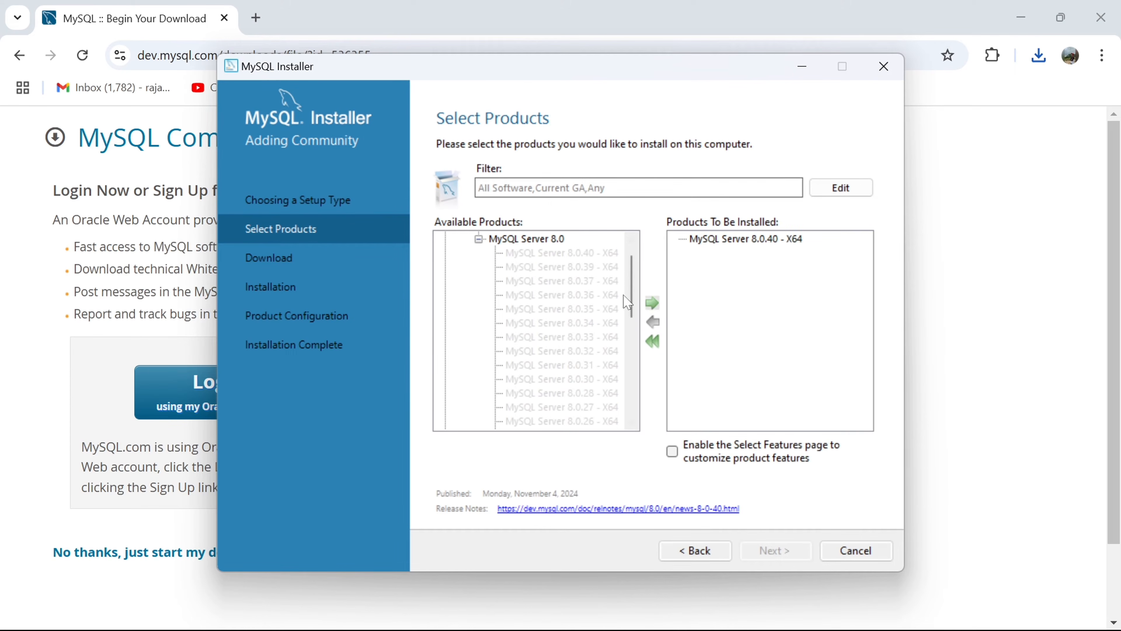
# - Add MySQL Workbench 8.0.40 - X64 from the Applications group to the products to be installed
pyautogui.click(478, 238)
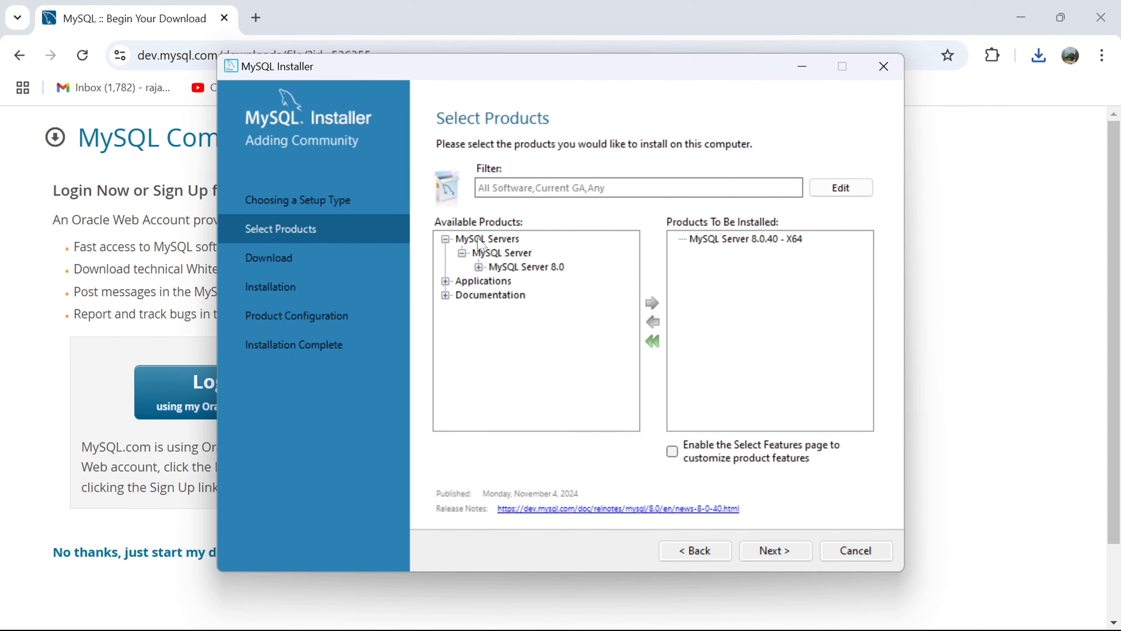
pyautogui.click(445, 282)
pyautogui.click(462, 295)
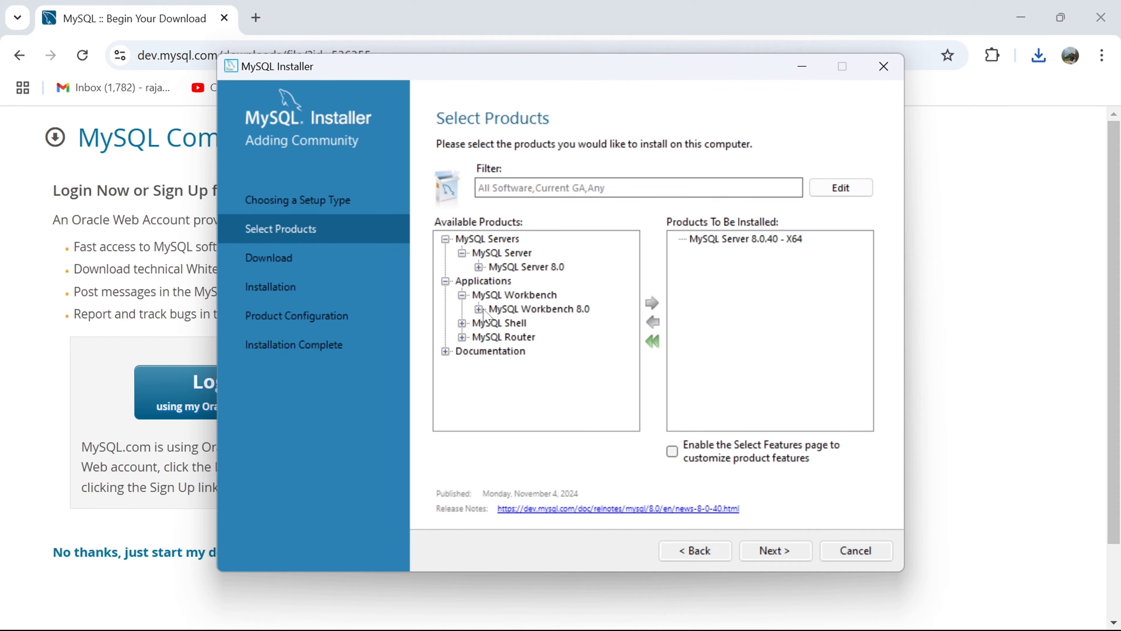
pyautogui.click(478, 309)
pyautogui.click(579, 253)
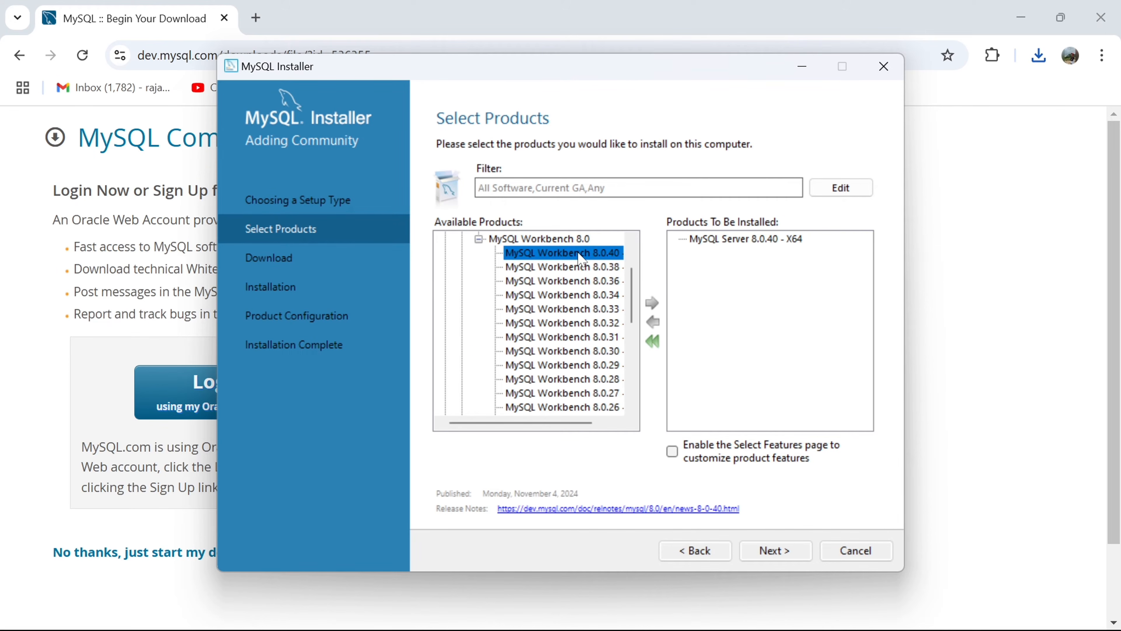
pyautogui.click(652, 303)
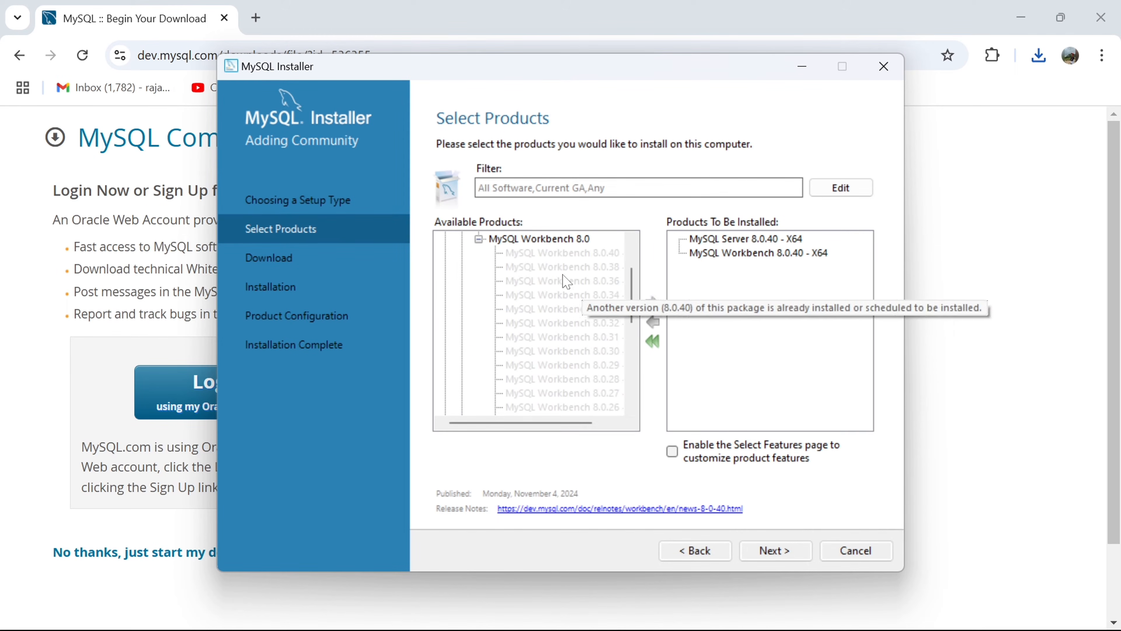
# - Add MySQL Shell 8.0.40 - X64 to the products to be installed
pyautogui.click(478, 239)
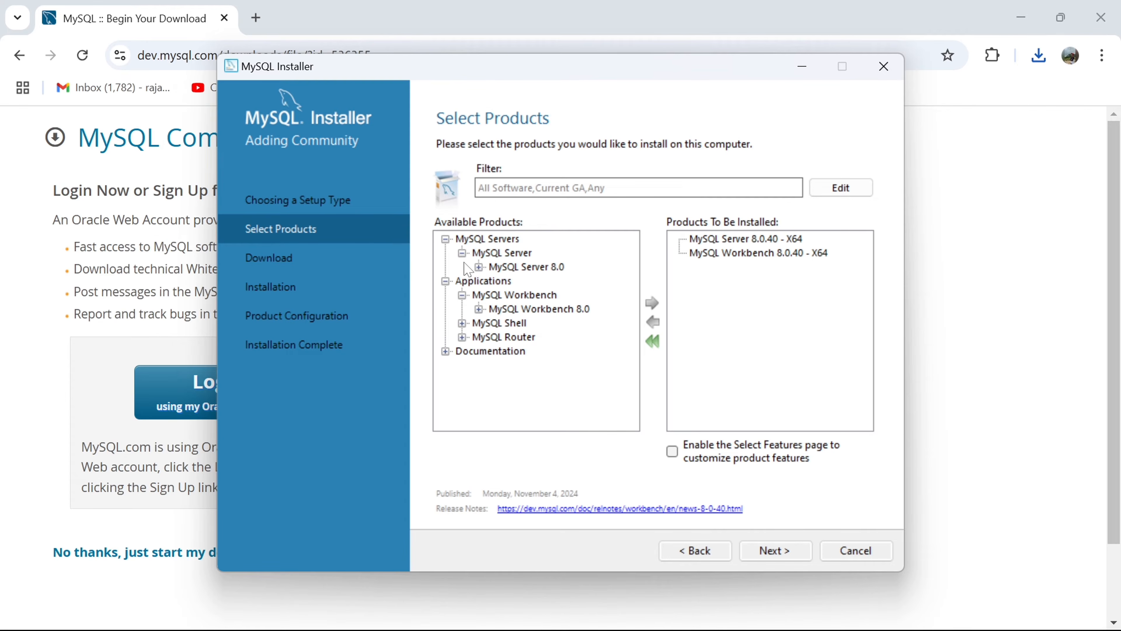
pyautogui.click(462, 323)
pyautogui.click(478, 337)
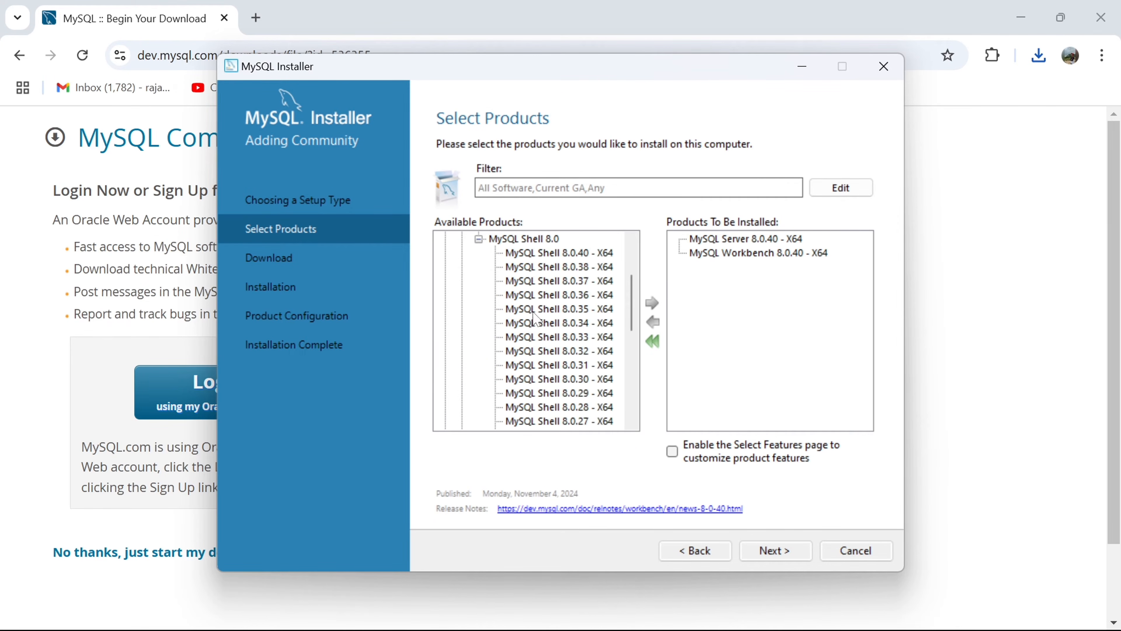
pyautogui.click(583, 255)
pyautogui.click(653, 303)
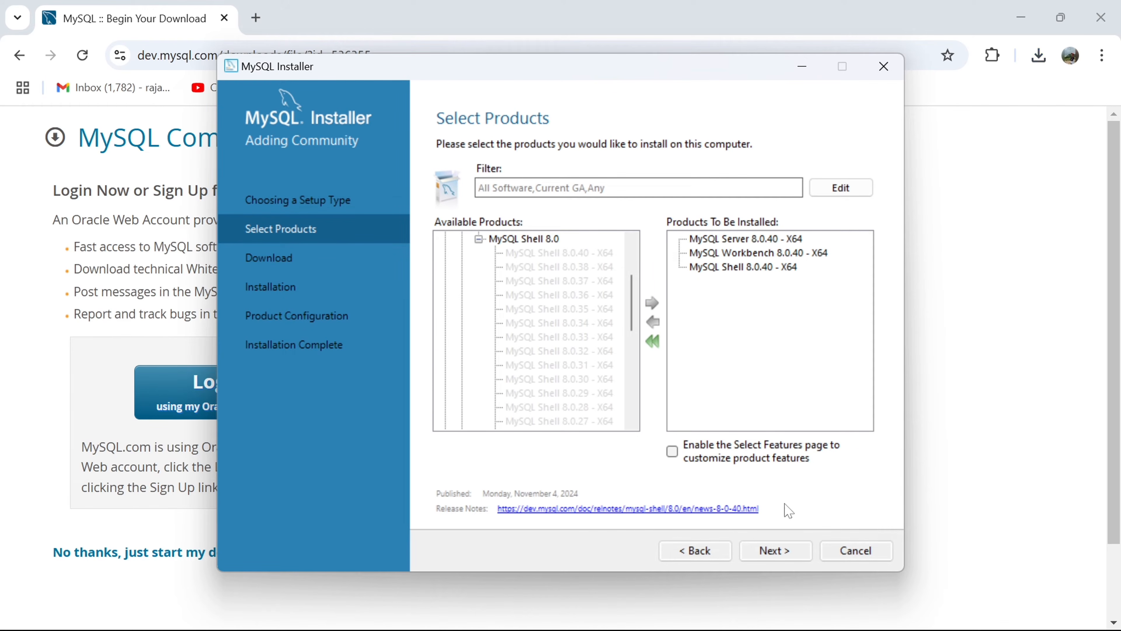
# - Download and install the selected MySQL Server, Workbench and Shell 8.0.40 packages
pyautogui.click(783, 548)
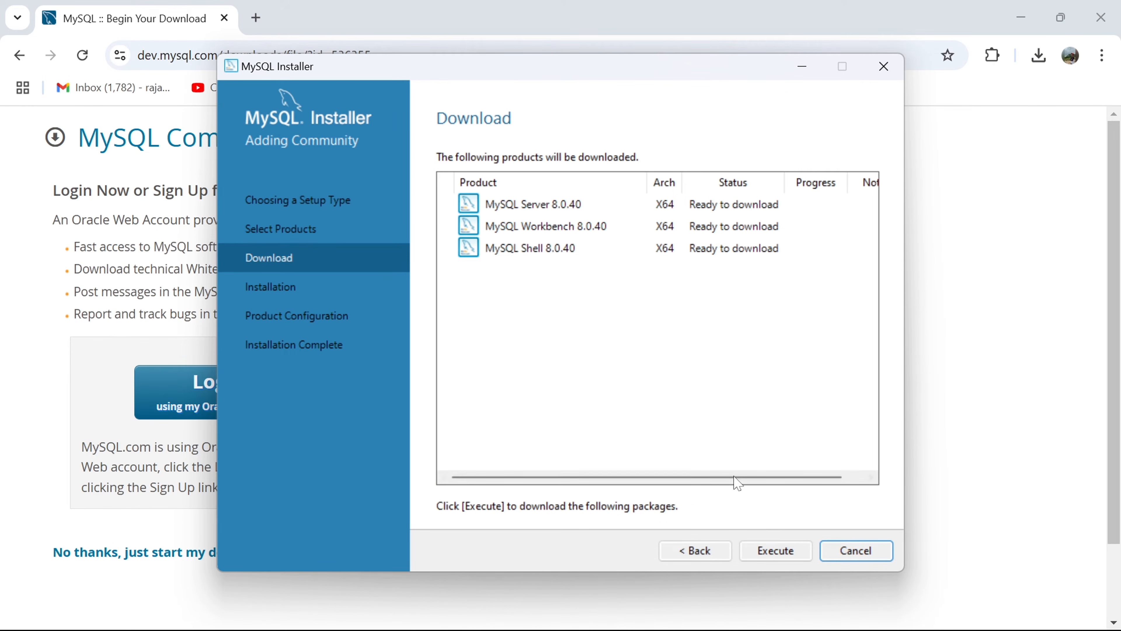
pyautogui.click(777, 550)
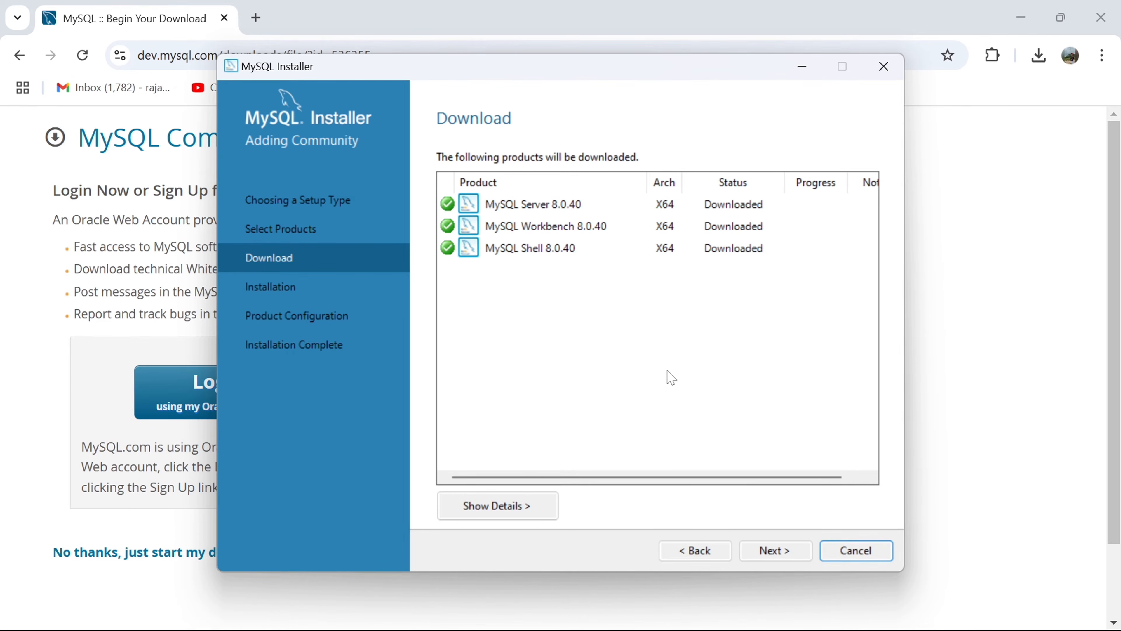
pyautogui.click(777, 552)
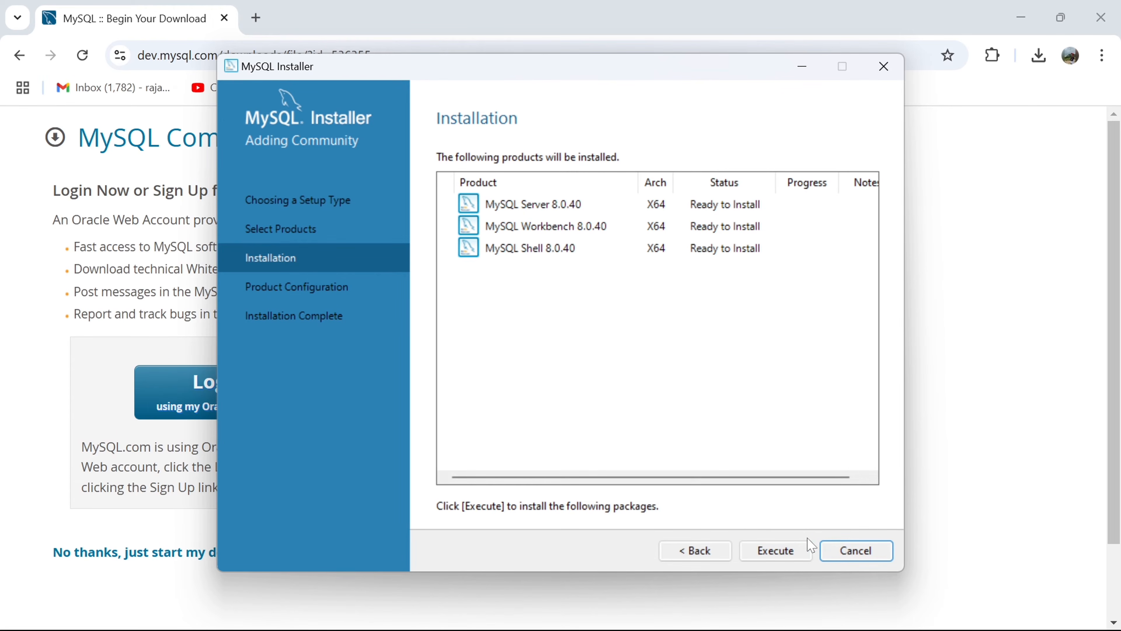
pyautogui.click(787, 557)
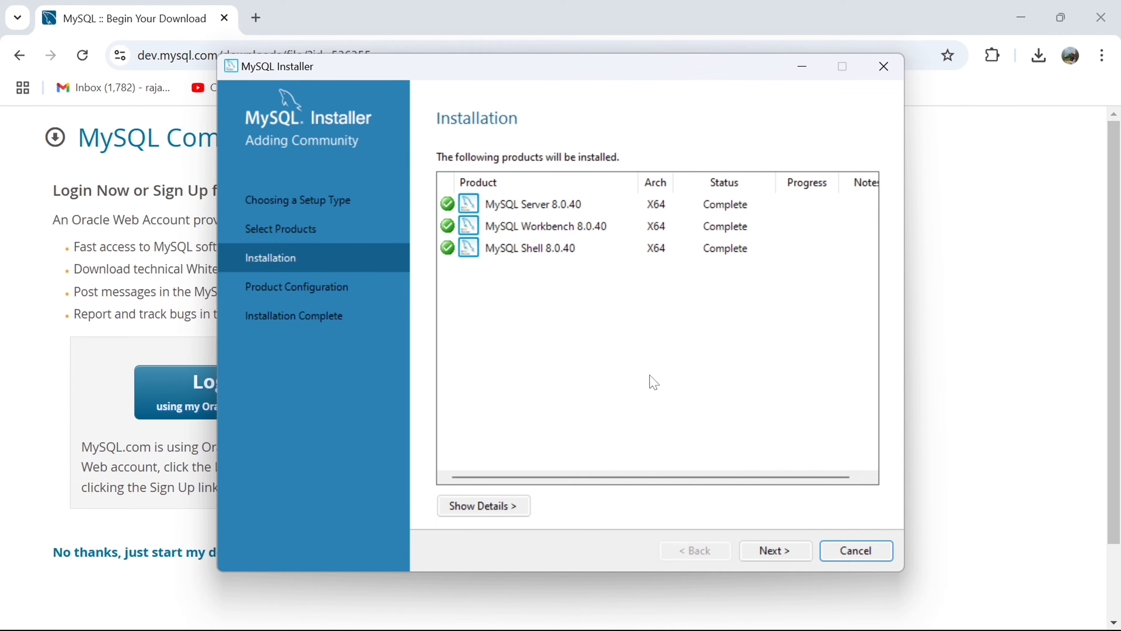
# - Accept the Development Computer configuration with TCP/IP port 3306 and strong password encryption for authentication
pyautogui.click(770, 558)
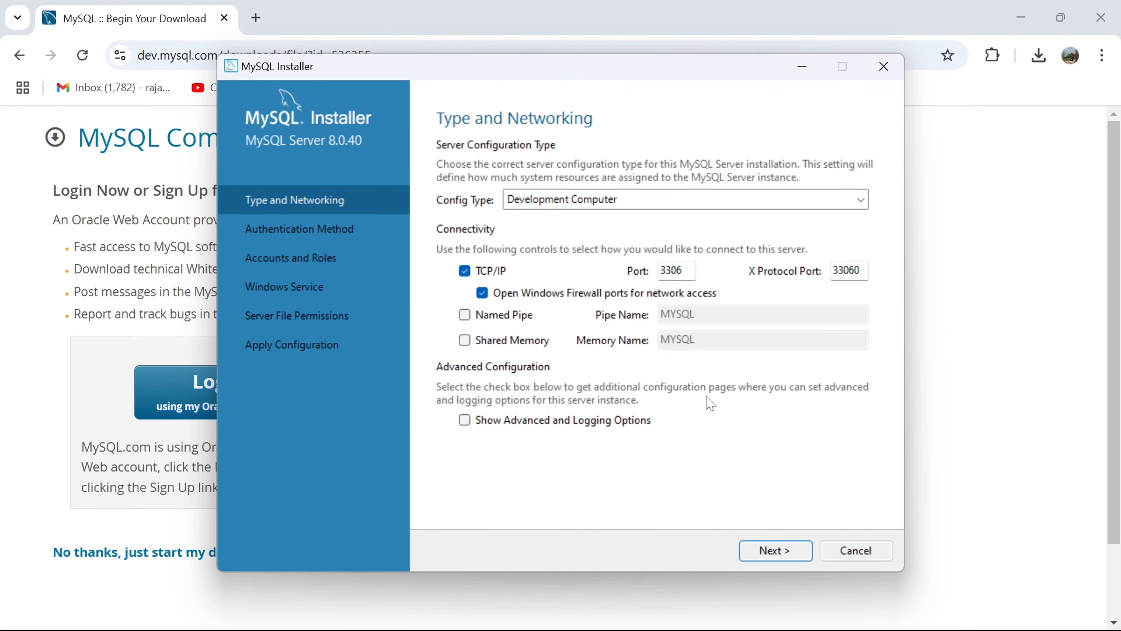
pyautogui.click(777, 557)
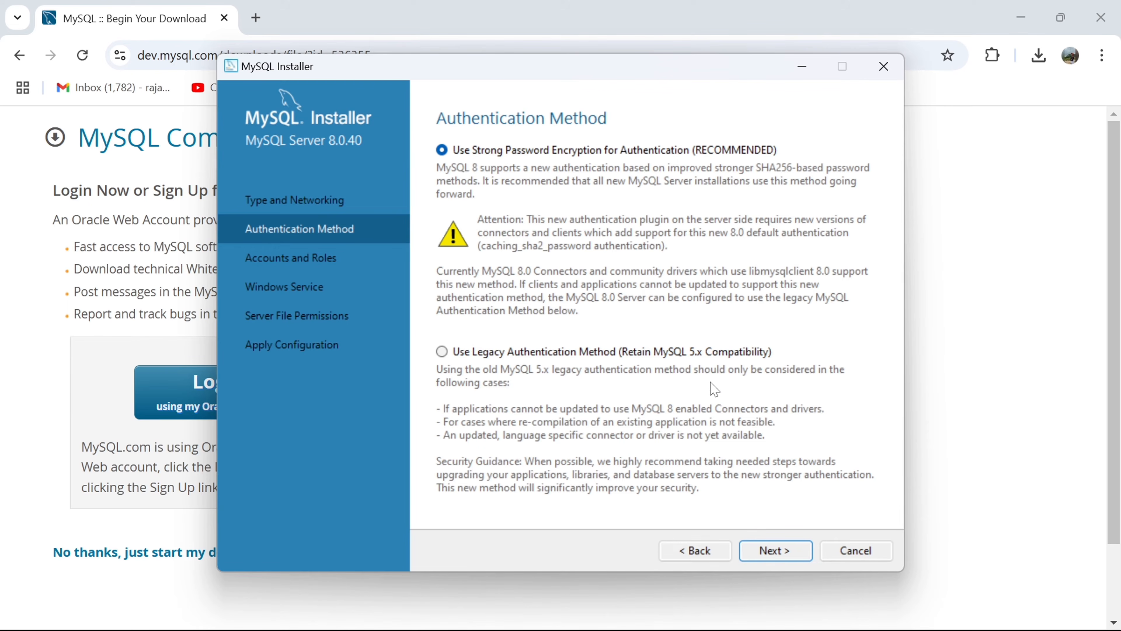
pyautogui.click(774, 550)
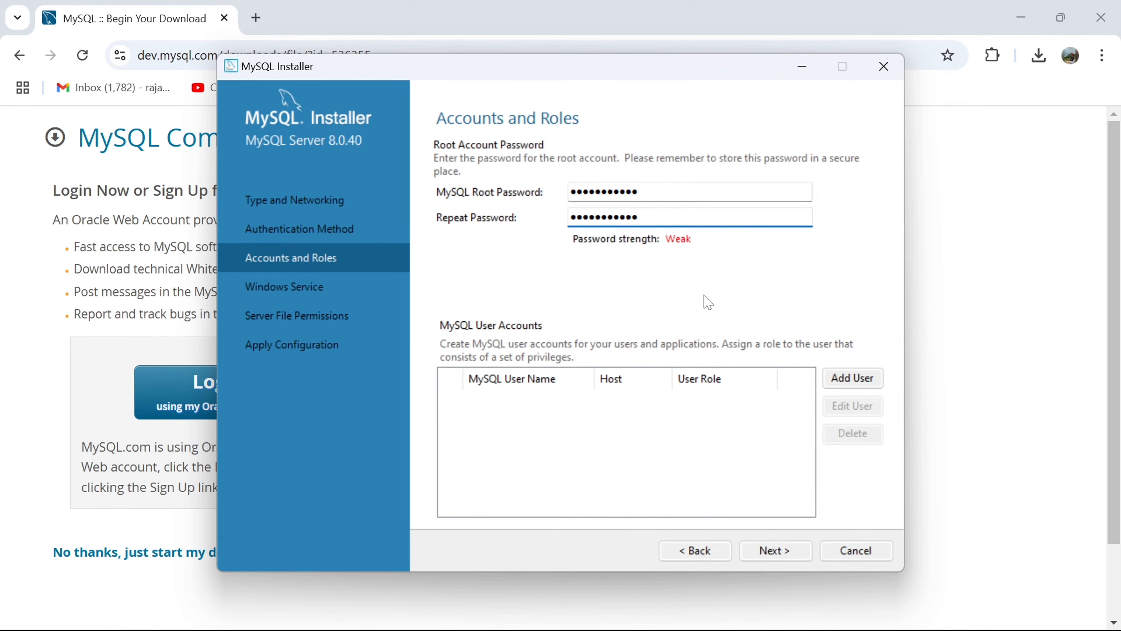
# - Confirm the MySQL root account password and set the Windows service name to MySQL81
pyautogui.click(779, 553)
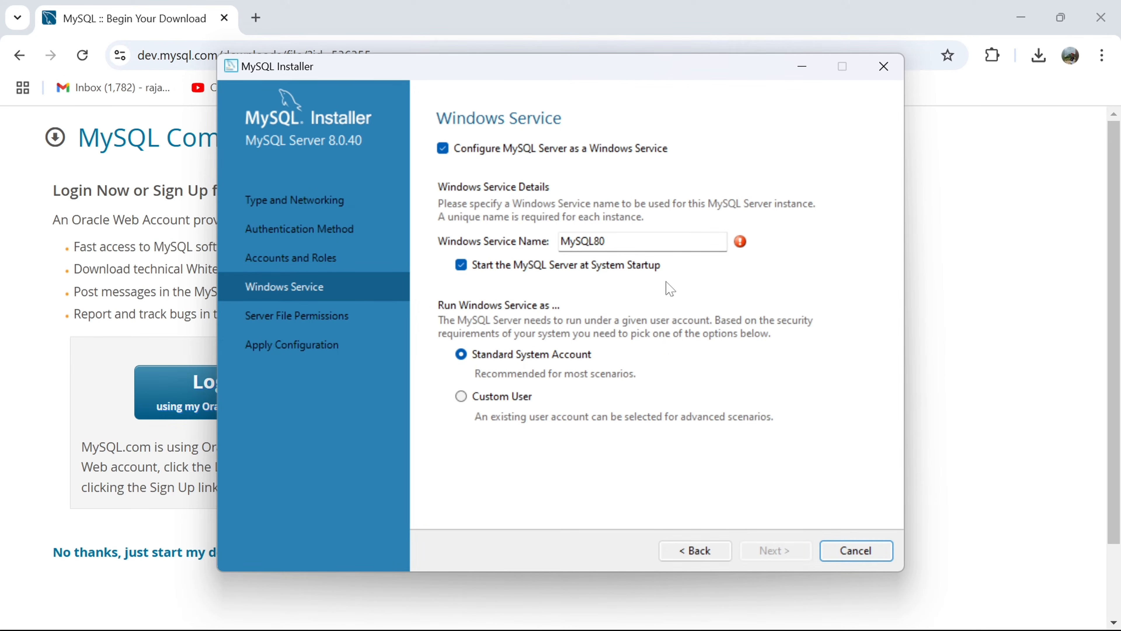
pyautogui.moveTo(750, 252)
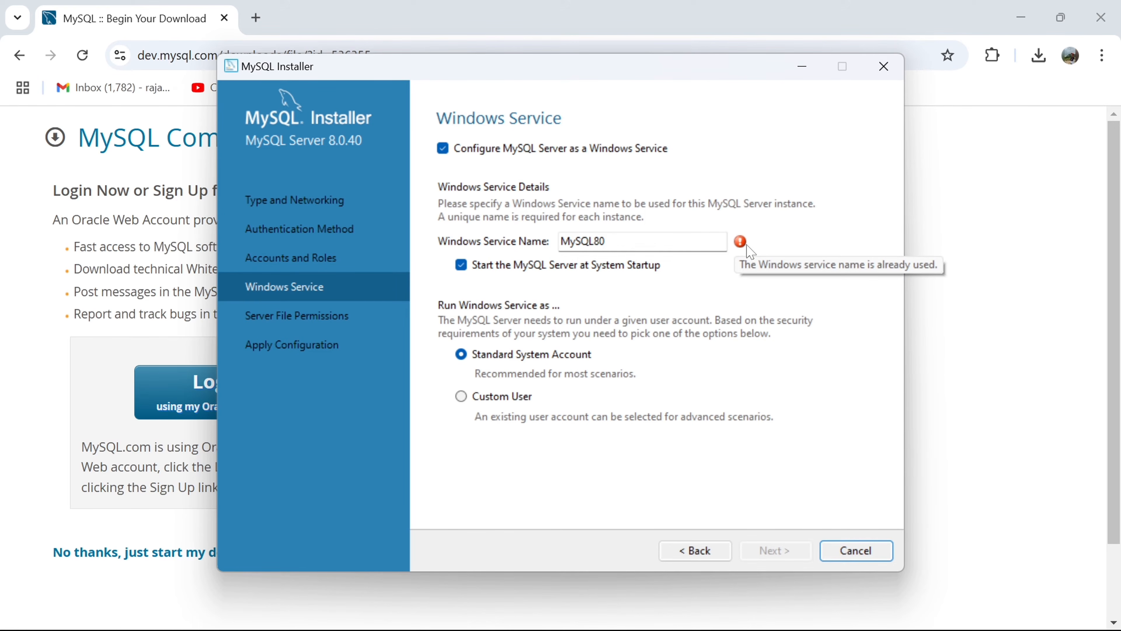
pyautogui.click(606, 242)
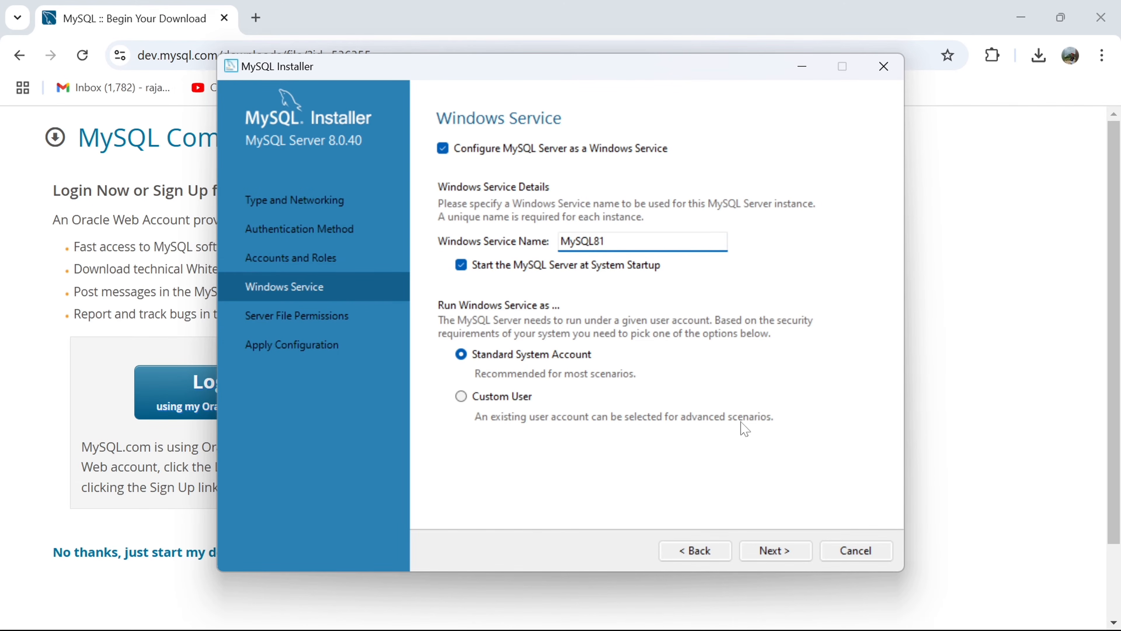
pyautogui.click(779, 553)
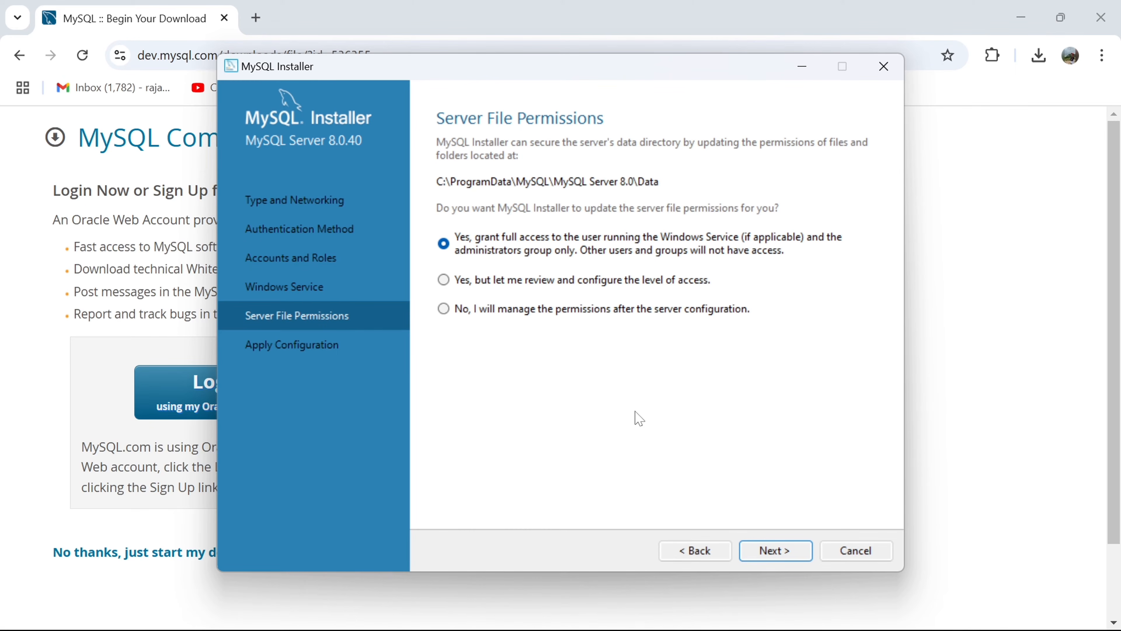
pyautogui.click(696, 551)
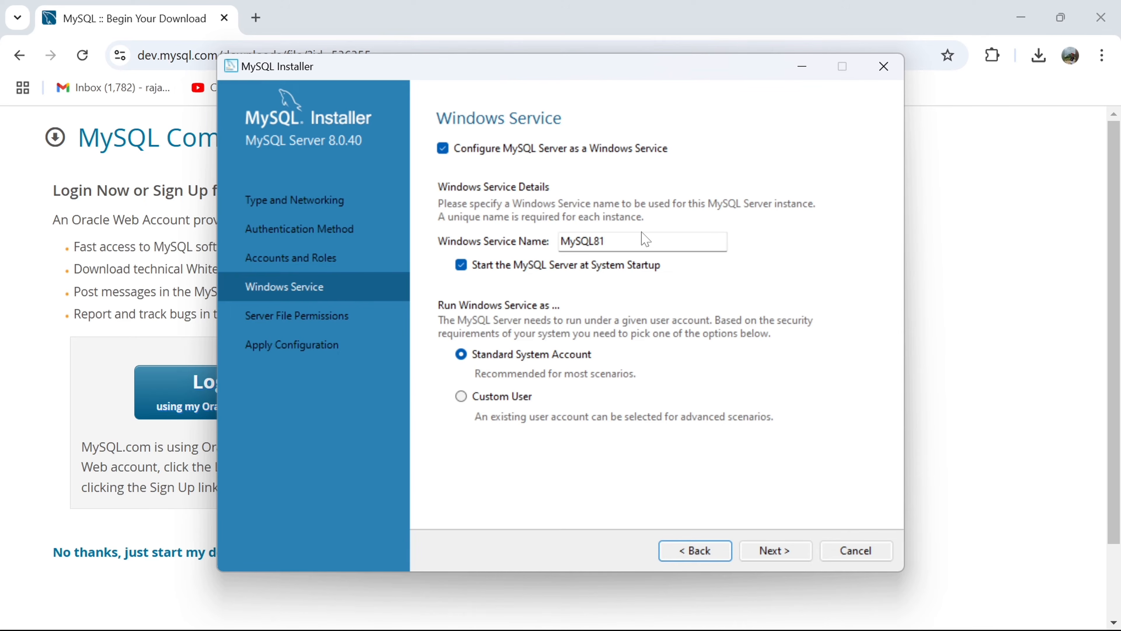
pyautogui.click(779, 551)
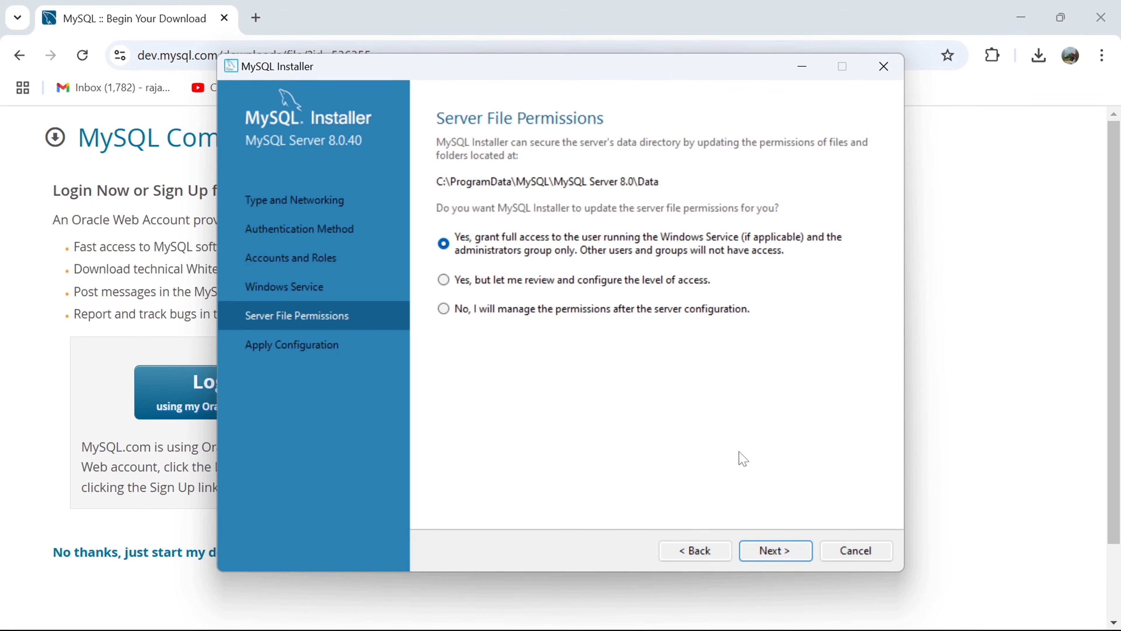
# - Accept full access for the Windows Service user and administrators group, and apply the server configuration
pyautogui.click(774, 550)
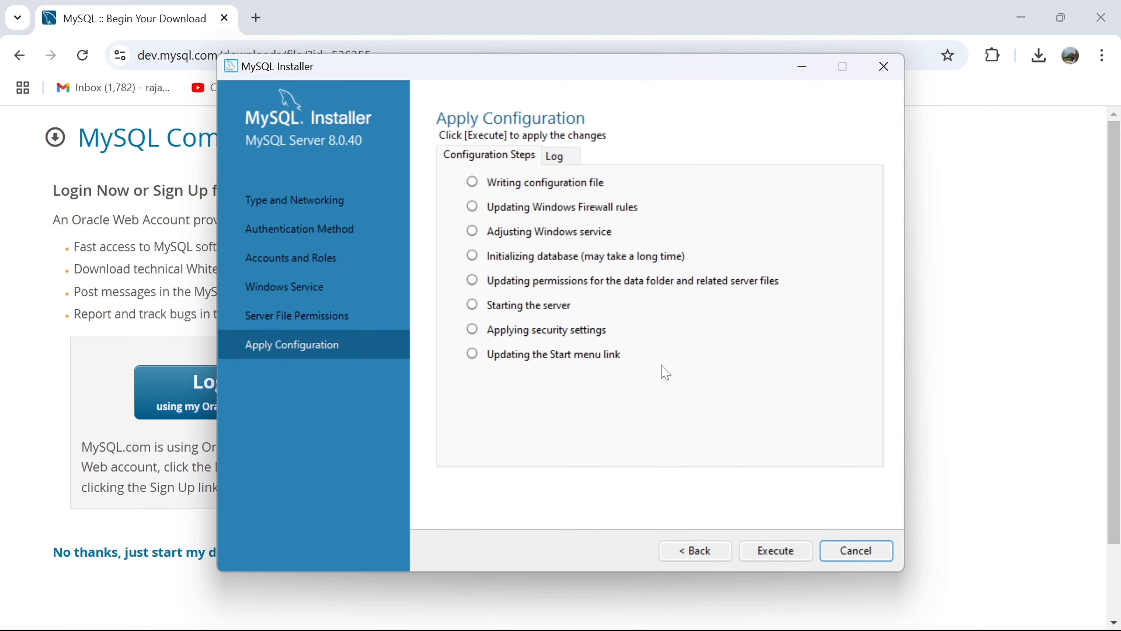
pyautogui.click(774, 549)
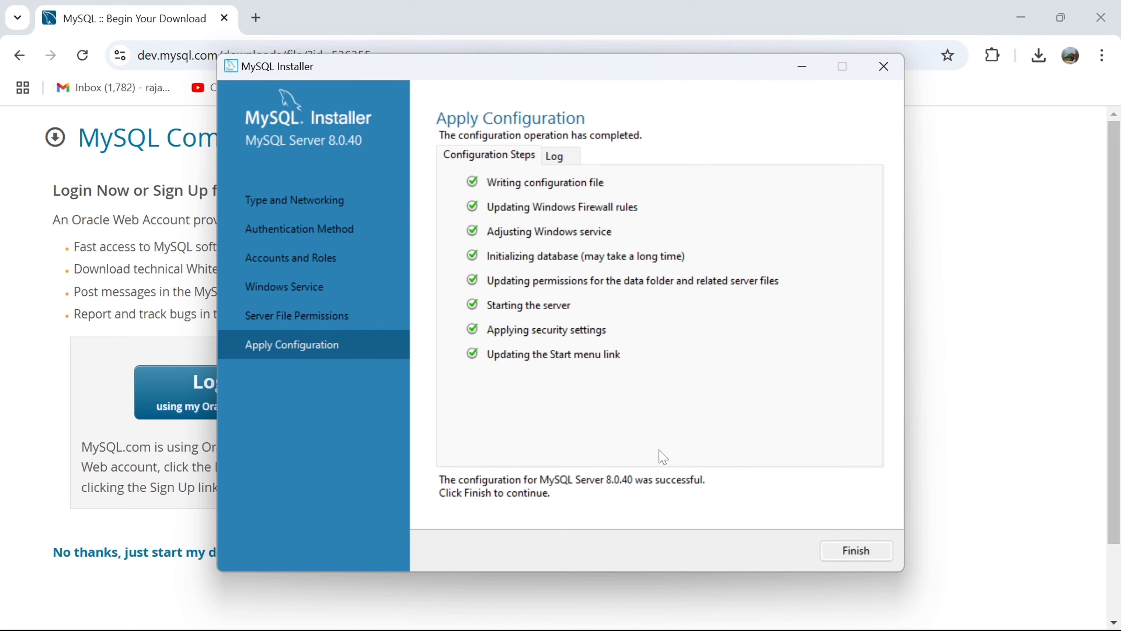
# - Finish the MySQL Server 8.0.40 configuration and close the installer, with MySQL Workbench and MySQL Shell set to start after setup
pyautogui.click(855, 551)
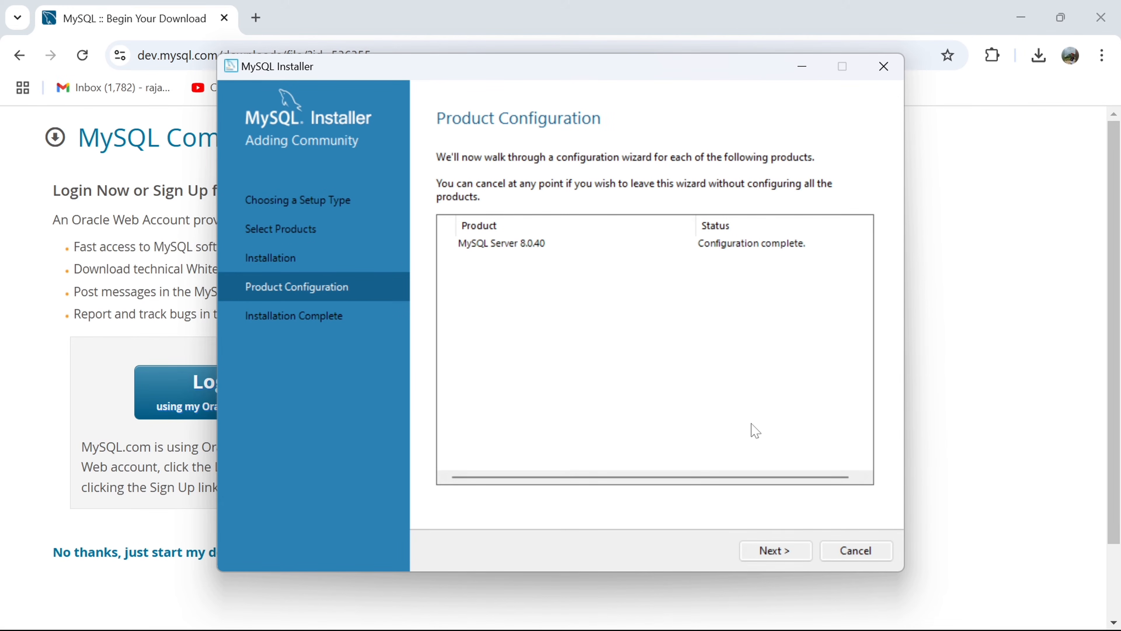
pyautogui.click(777, 550)
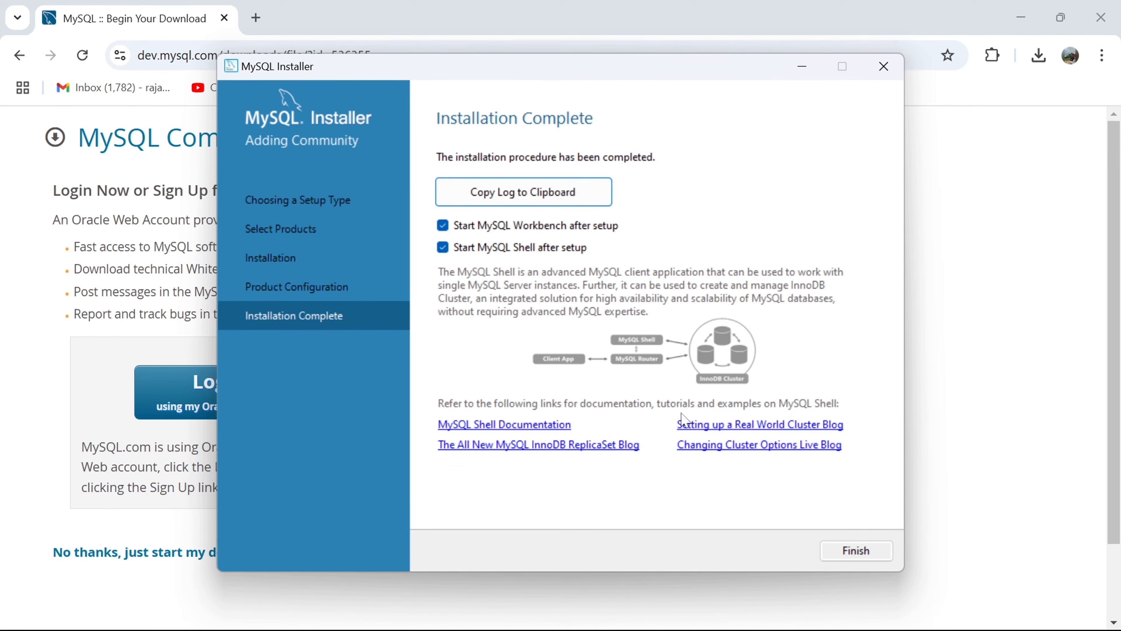
pyautogui.click(842, 551)
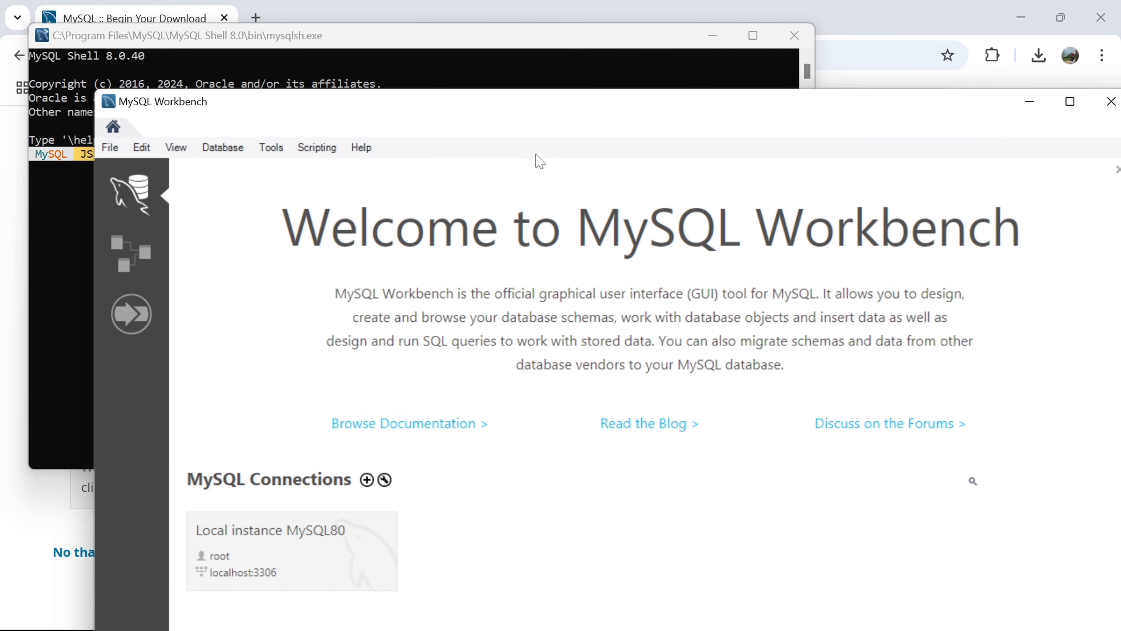
# - Maximize MySQL Workbench and open the Local instance MySQL80 connection, entering the root account password
pyautogui.doubleClick(555, 113)
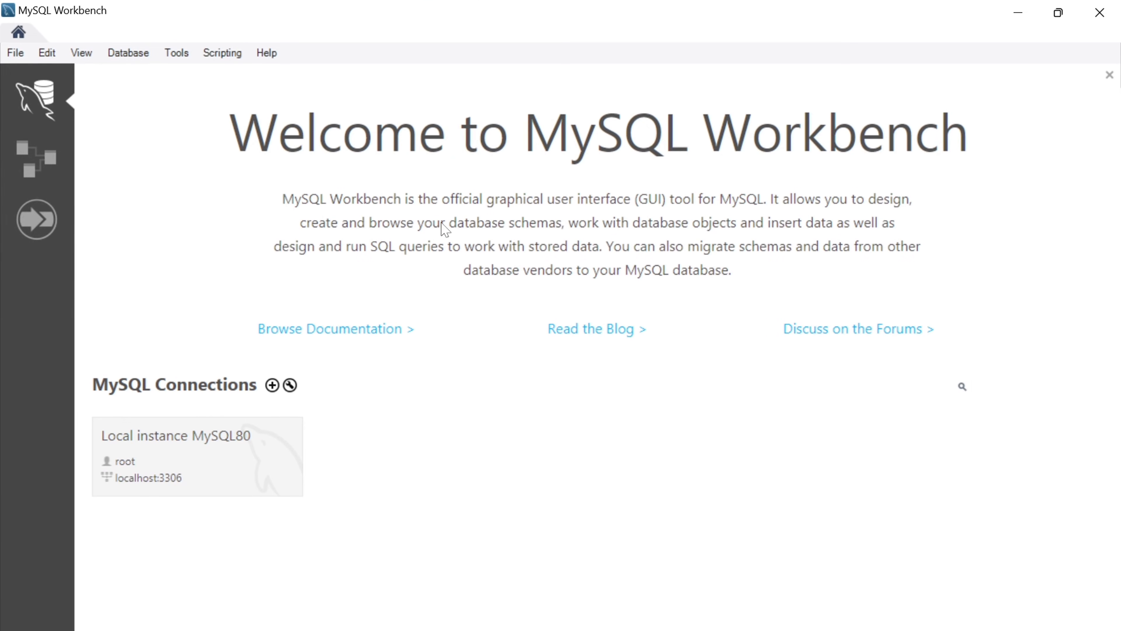
pyautogui.rightClick(292, 446)
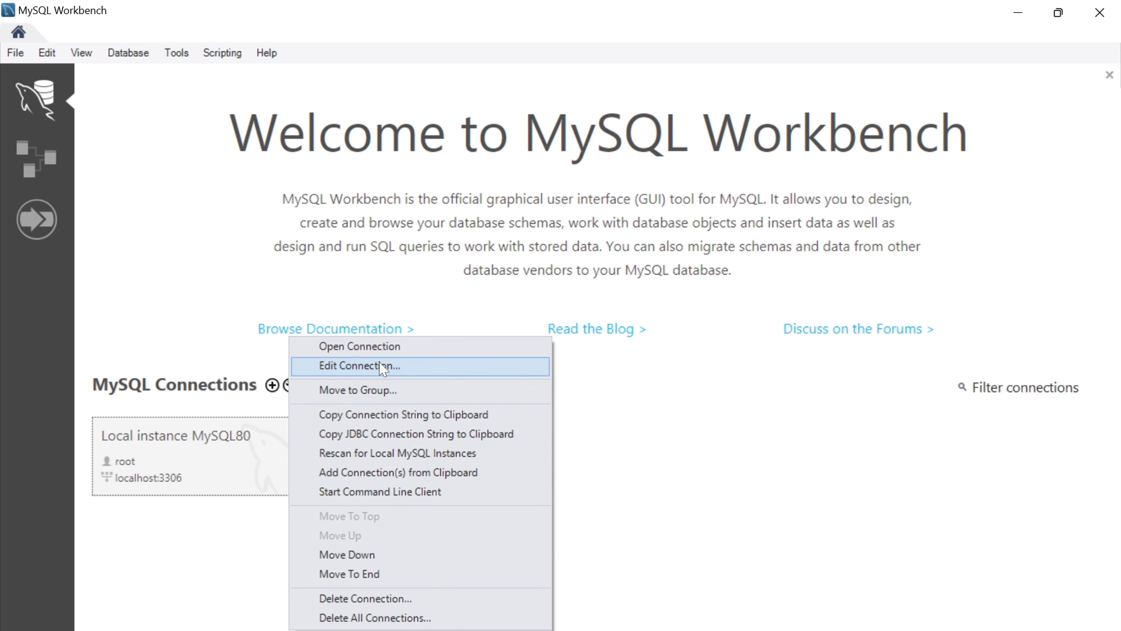
pyautogui.click(400, 347)
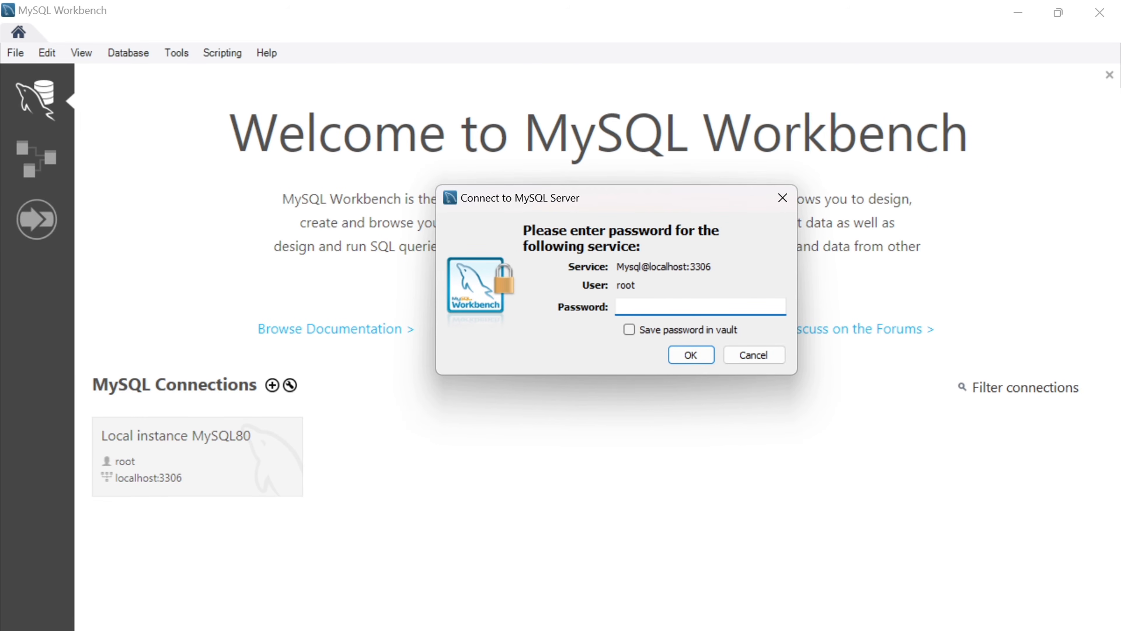
pyautogui.write('***********')
pyautogui.click(691, 355)
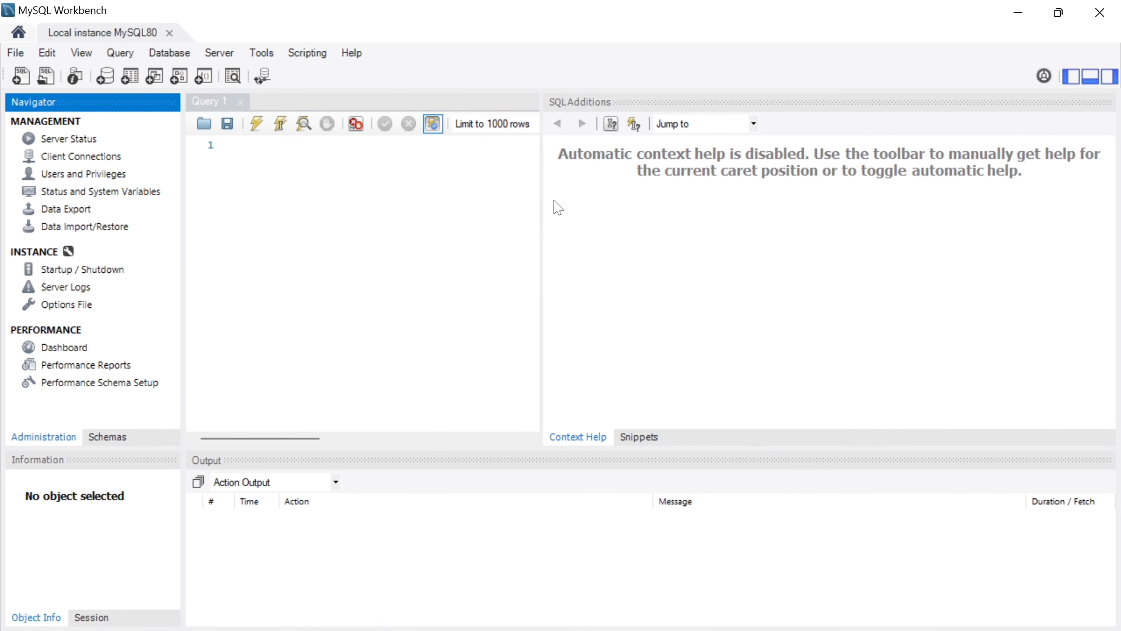
# - Hide the SQL Additions and Navigator sidebars to widen the query editor
pyautogui.click(1109, 76)
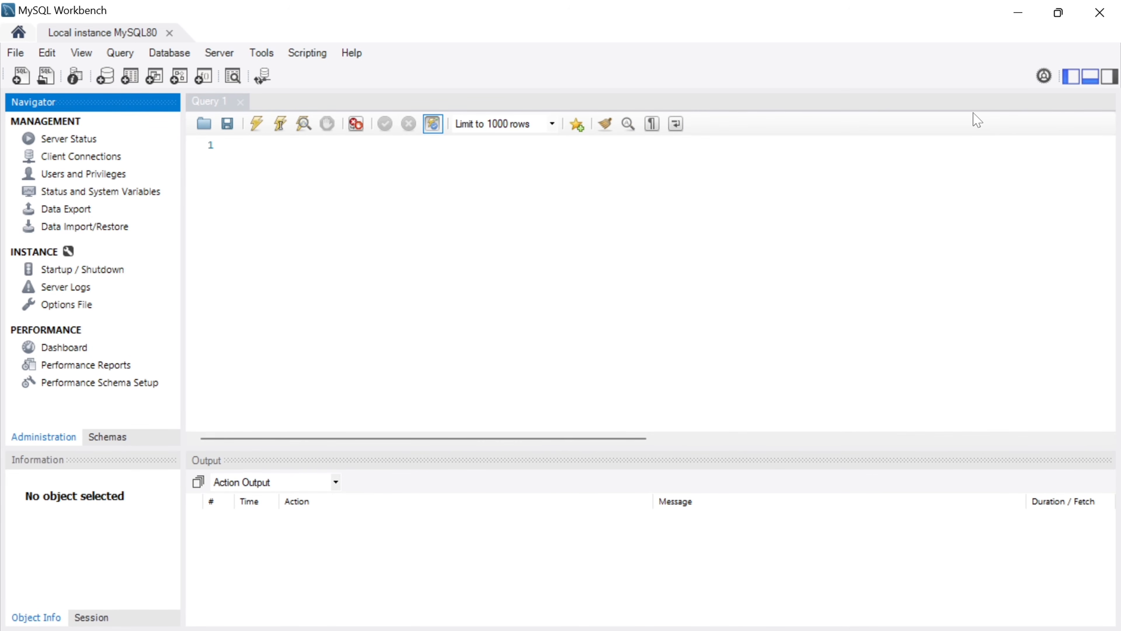
pyautogui.click(1073, 76)
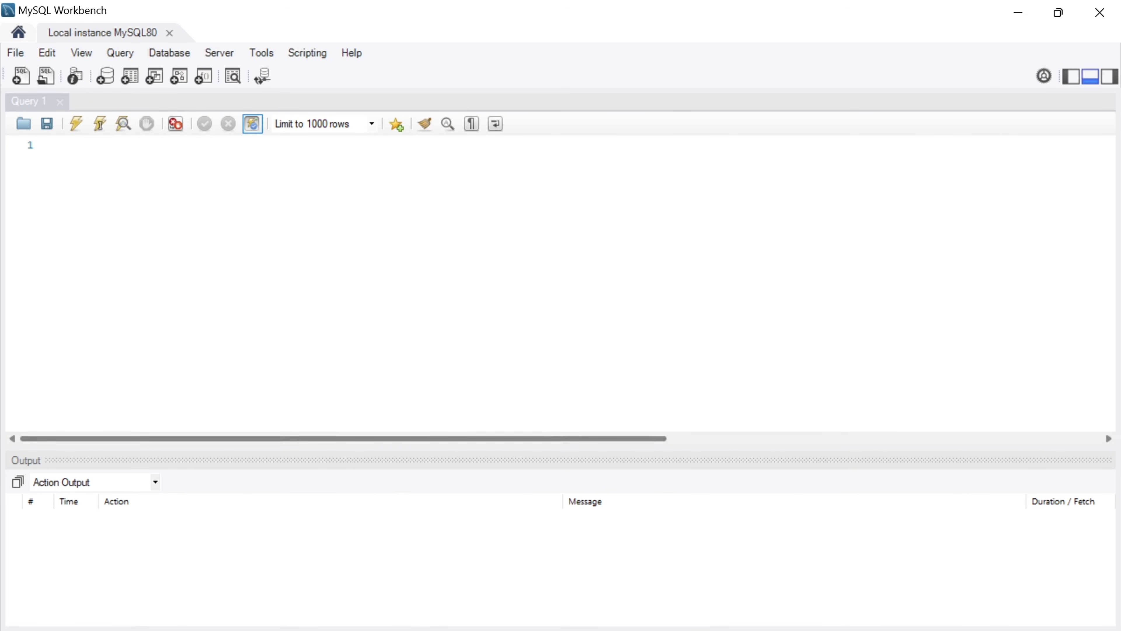
# - Write the statement "desc databases;" in the Query 1 editor and try to execute it
pyautogui.click(67, 145)
pyautogui.write('desc databases;')
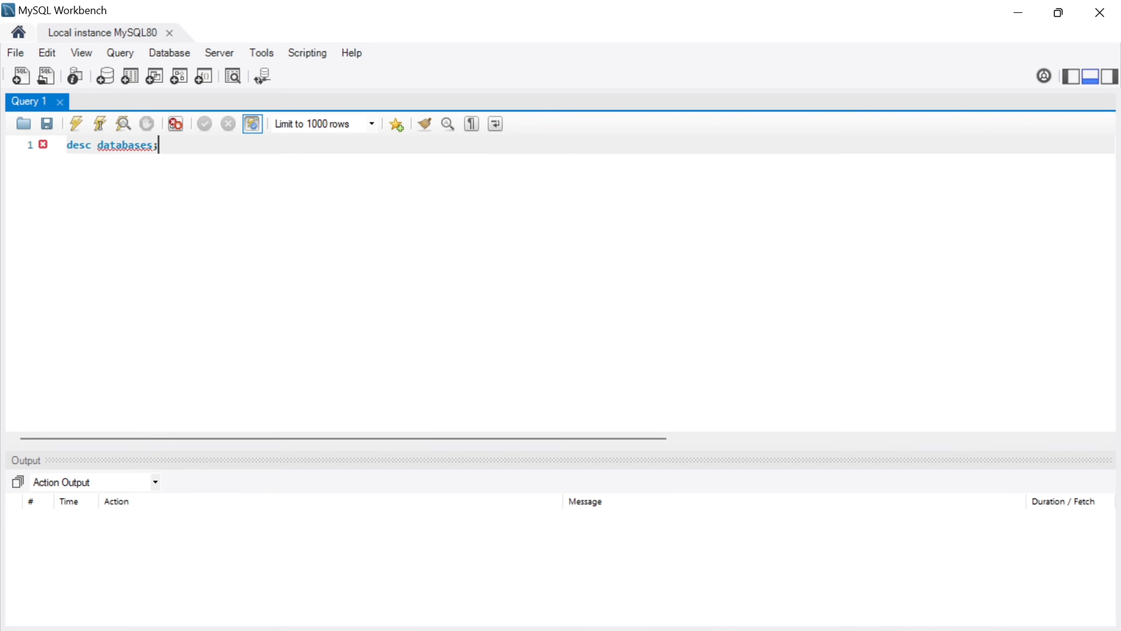
pyautogui.press('Left')
pyautogui.press('BackSpace')
pyautogui.write('s')
pyautogui.moveTo(158, 146); pyautogui.dragTo(67, 144)
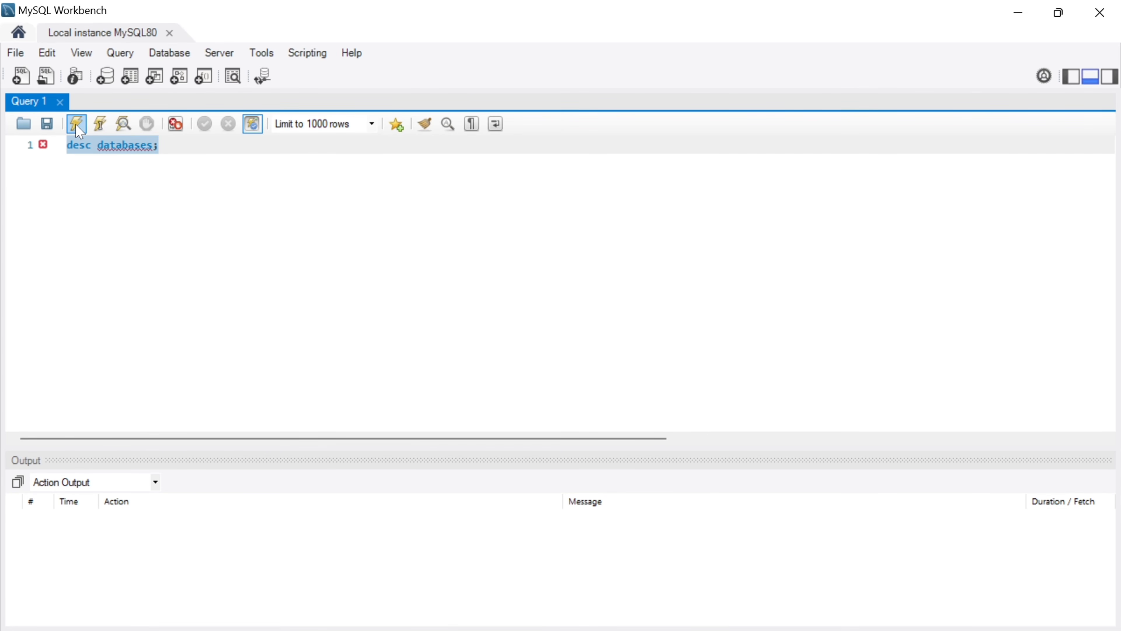
pyautogui.click(76, 125)
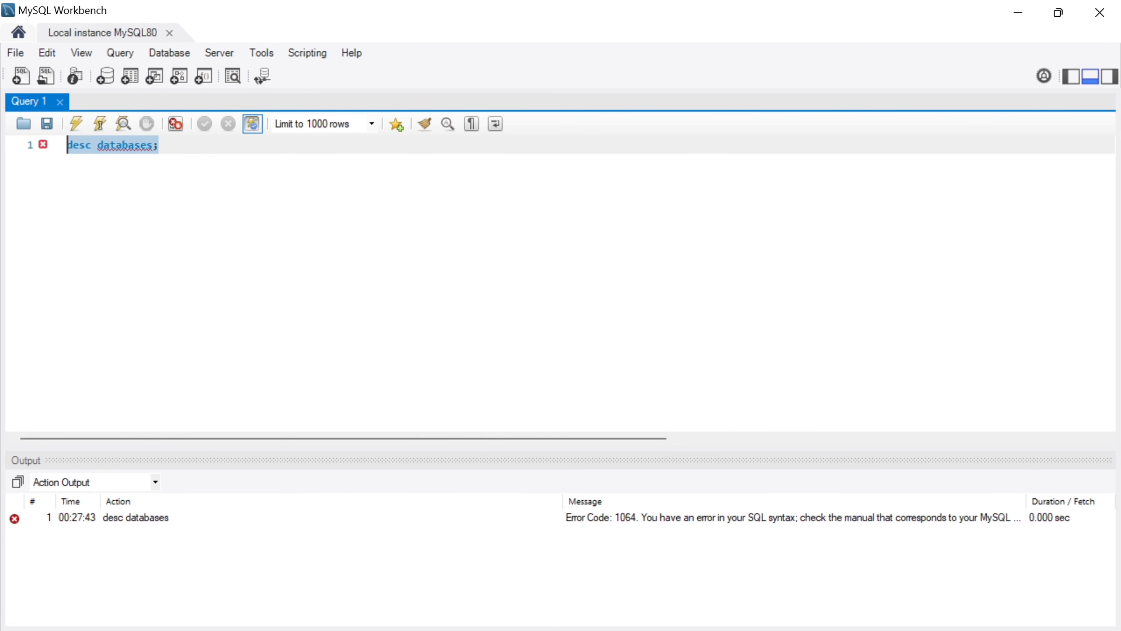
# - Replace "desc" with "show" so the query reads "show databases;" and execute it
pyautogui.click(86, 145)
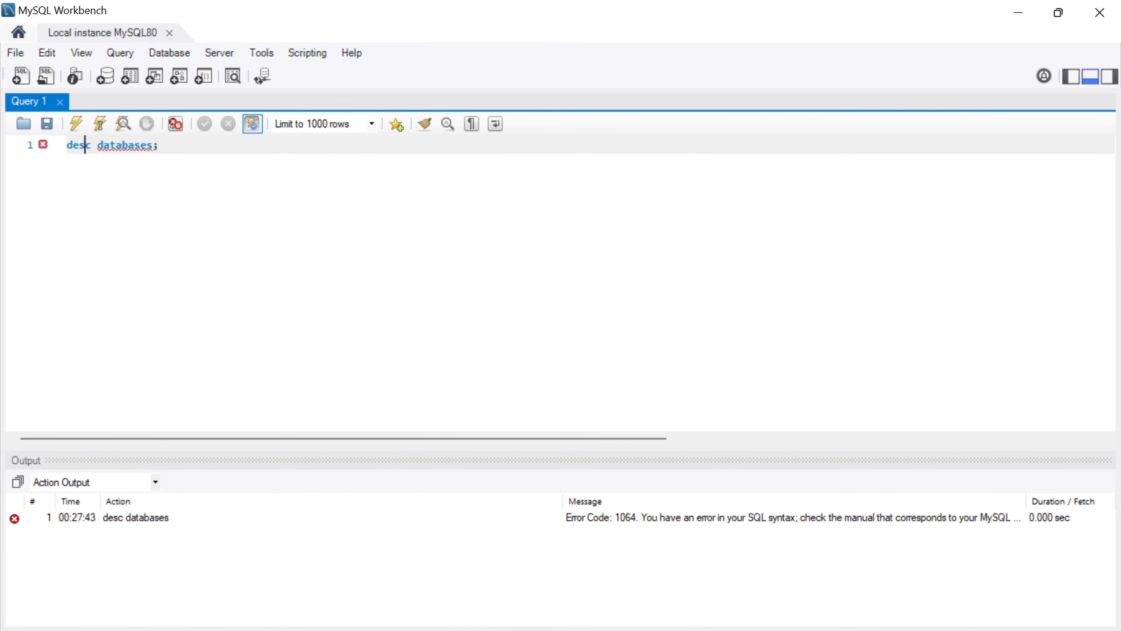
pyautogui.press('BackSpace')
pyautogui.press('BackSpace')
pyautogui.press('BackSpace')
pyautogui.press('BackSpace')
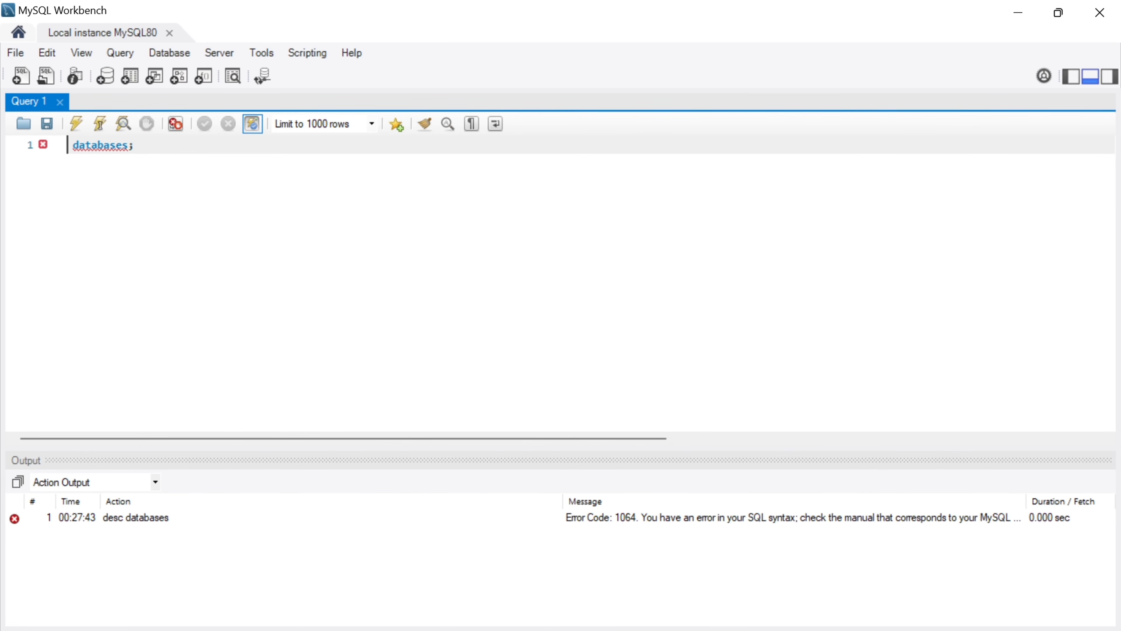
pyautogui.write('show')
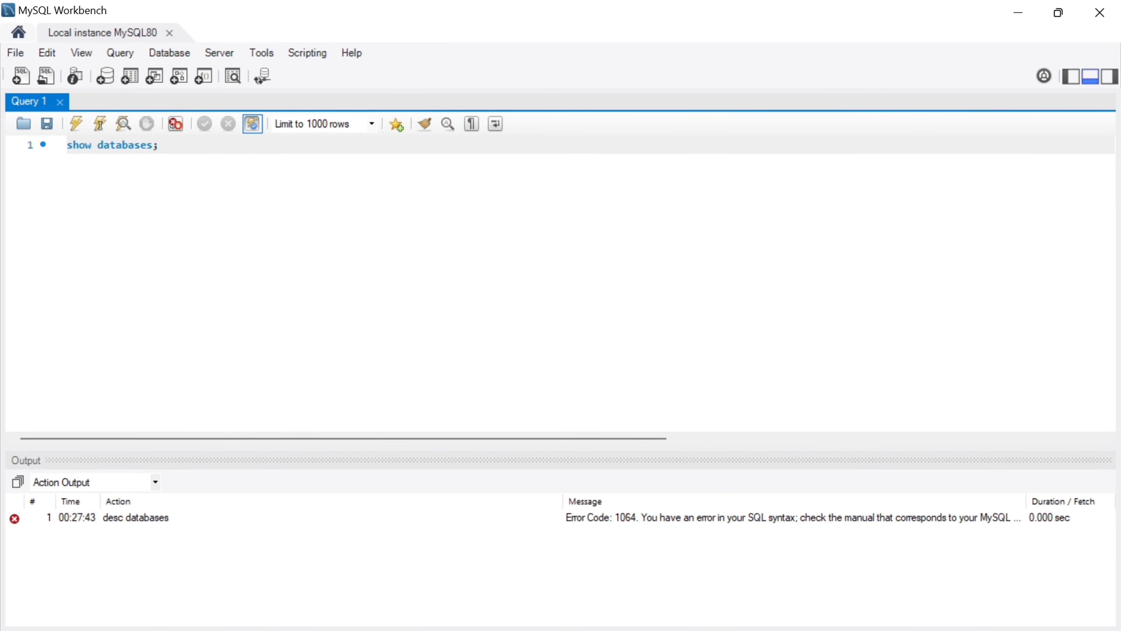
pyautogui.hotkey('ctrl', 'a')
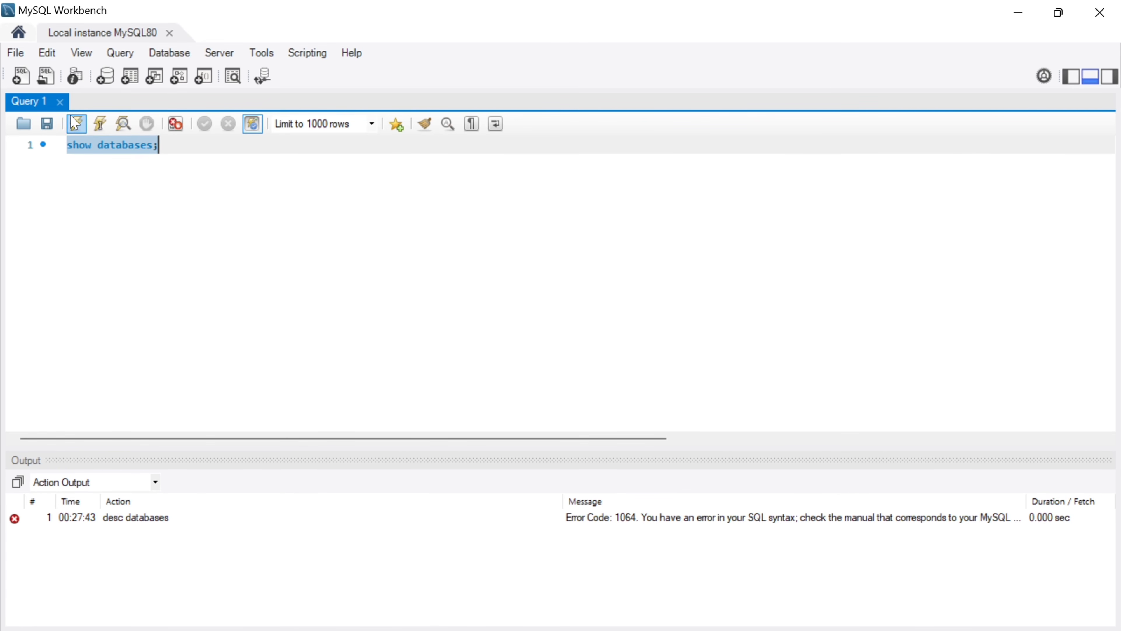
pyautogui.click(76, 124)
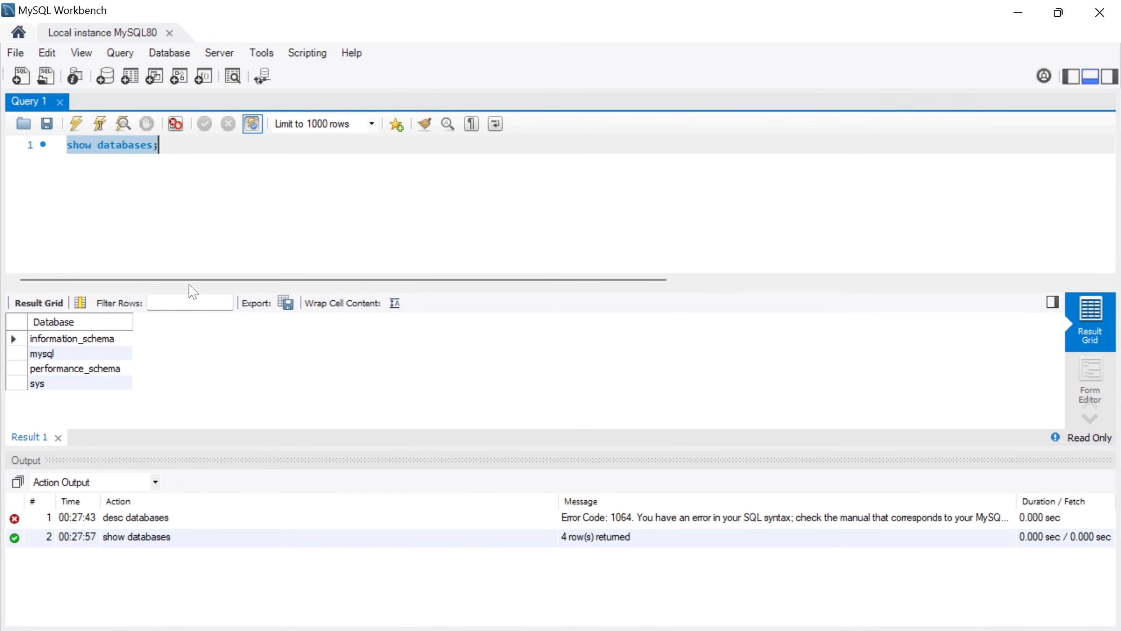
pyautogui.click(164, 145)
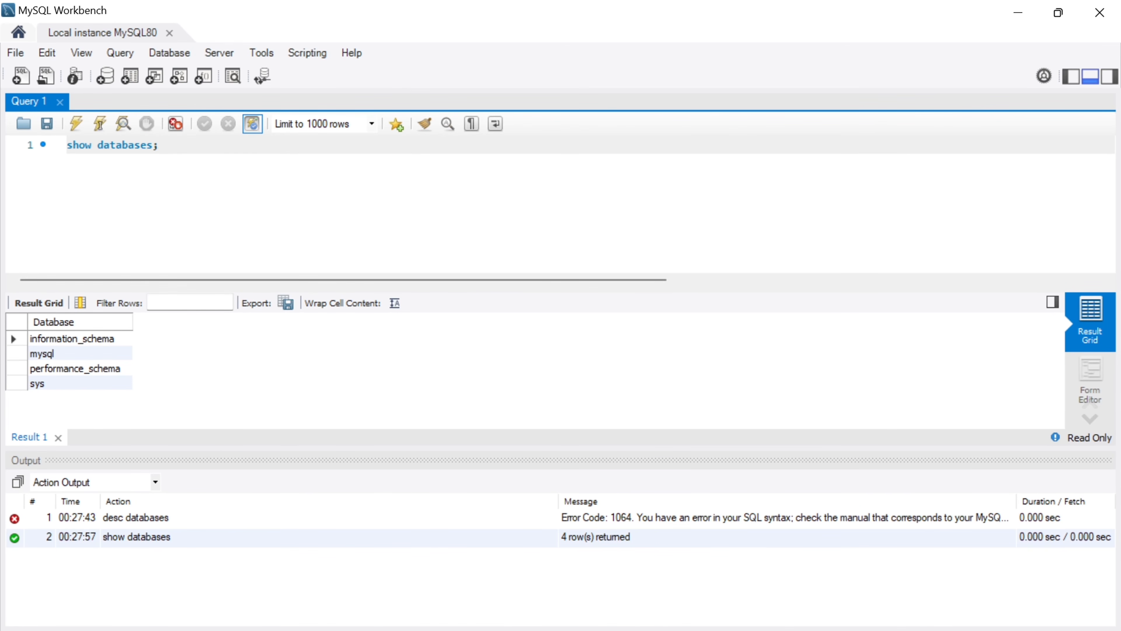